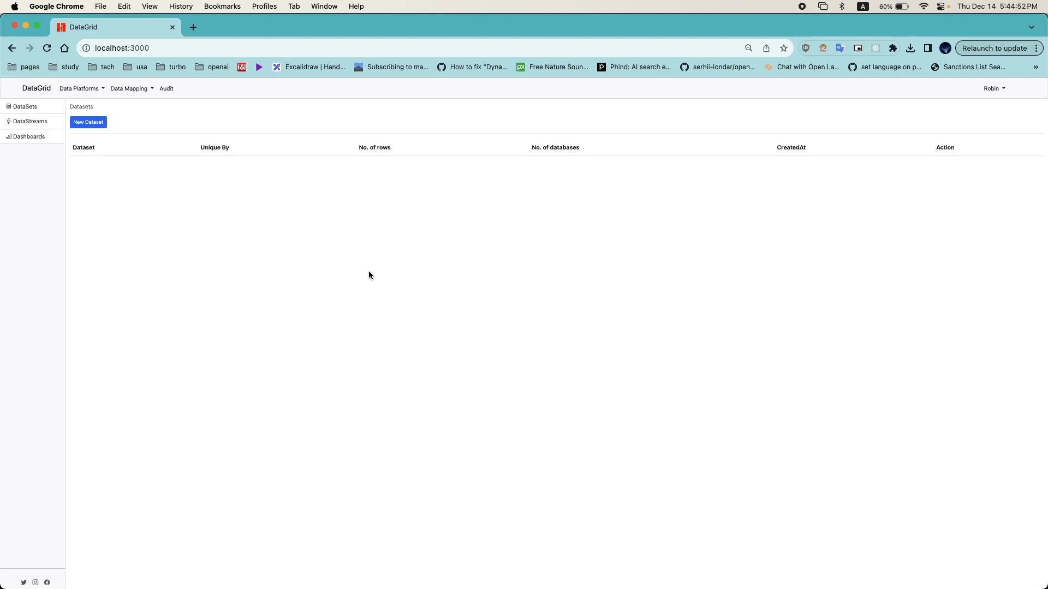
Start a new dataset named data-set-1 and attach the file csv_import.csv from the Desktop
{"action": "left_click", "coordinate": [48, 111]}
{"action": "left_click", "coordinate": [95, 125]}
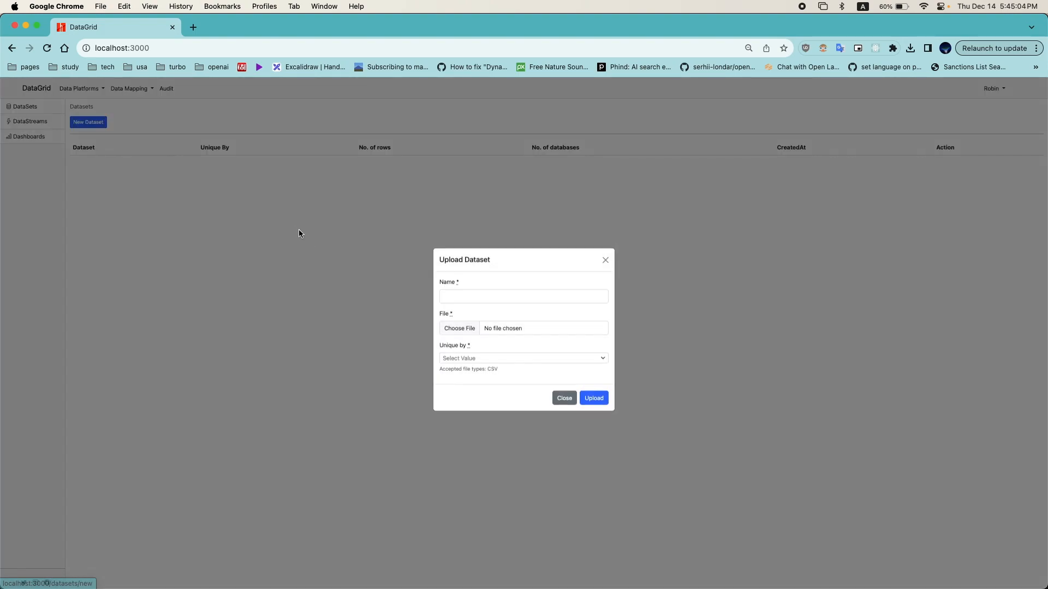
{"action": "left_click", "coordinate": [487, 299]}
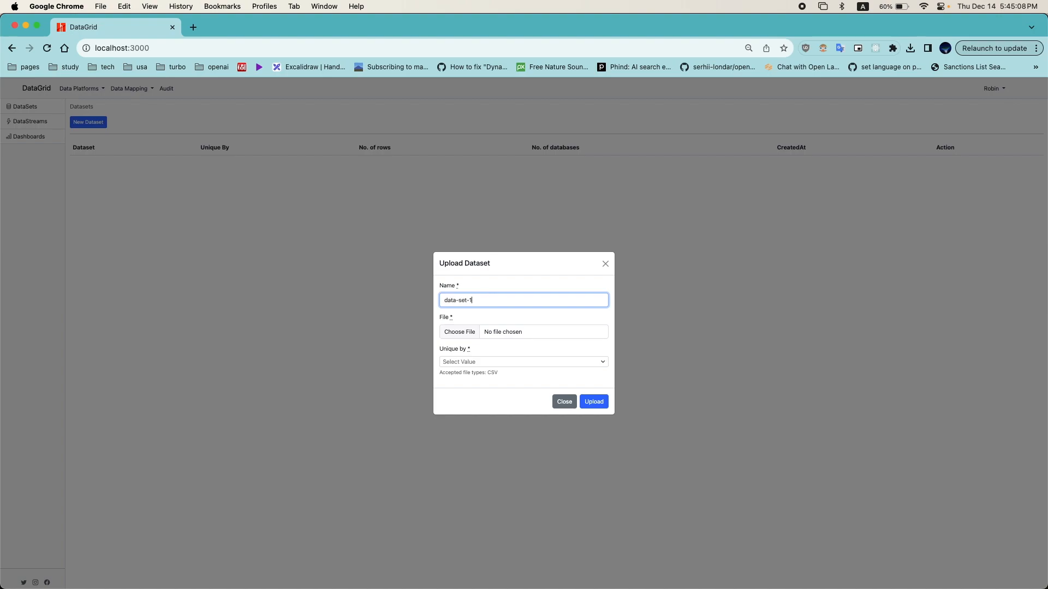
{"action": "left_click", "coordinate": [468, 331]}
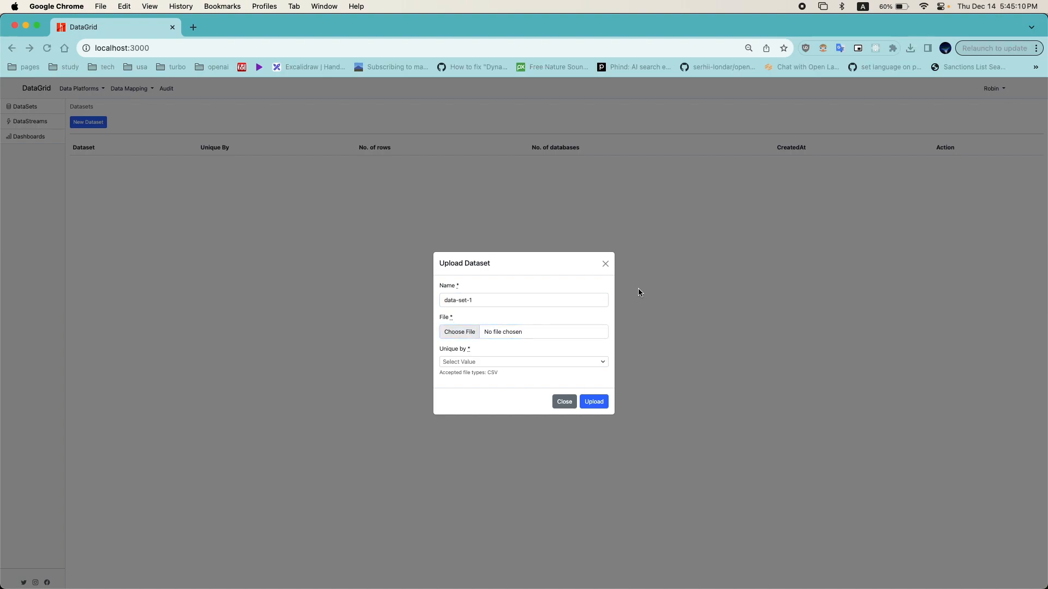
{"action": "scroll", "coordinate": [327, 434], "scroll_direction": "down", "scroll_amount": 3}
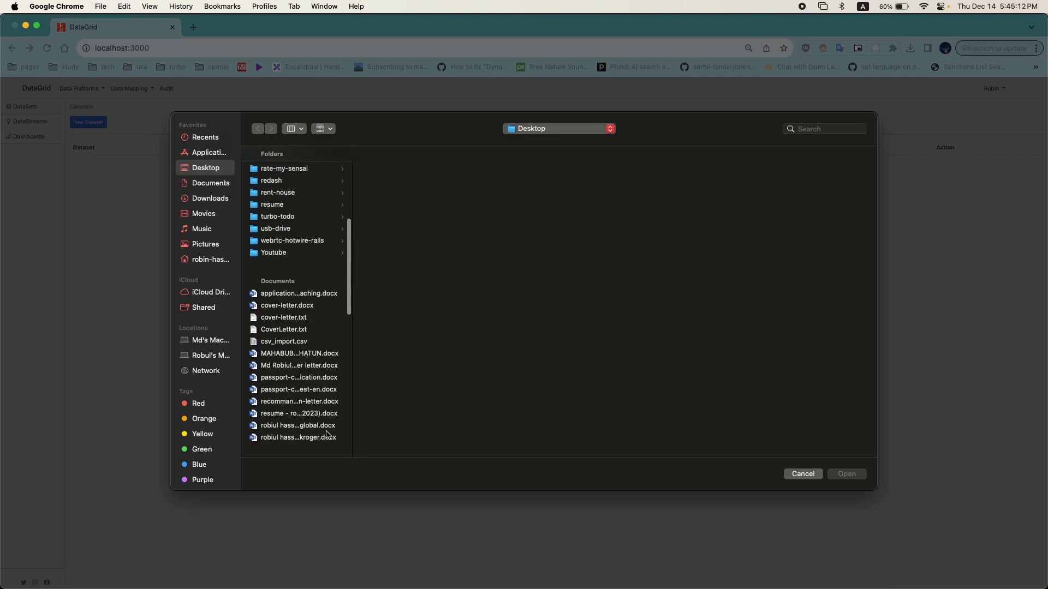
{"action": "double_click", "coordinate": [295, 341]}
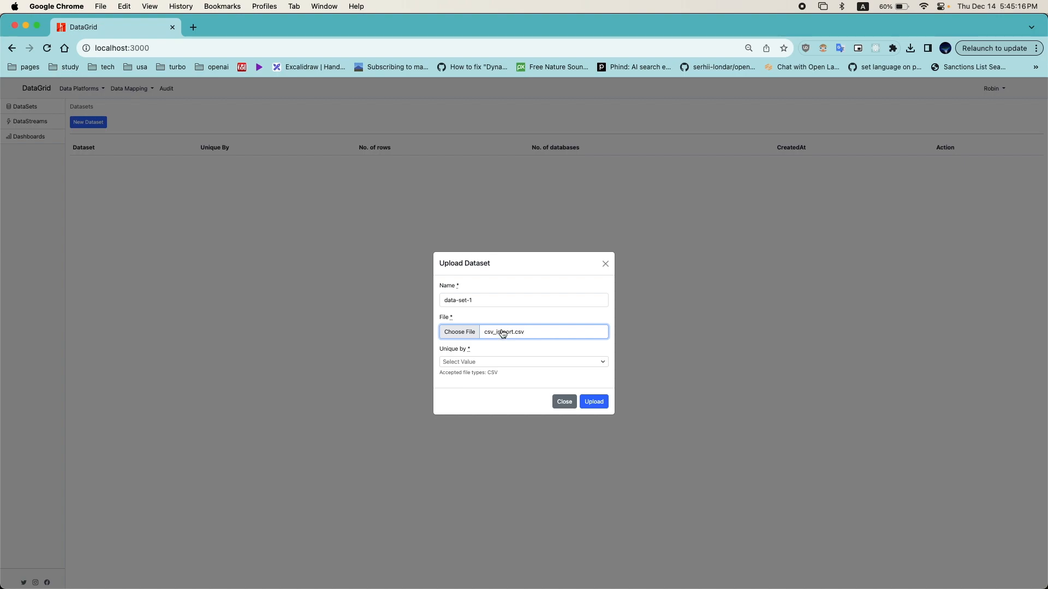
Set the dataset's unique-by columns to First Name, Last Name and Company, and upload it
{"action": "left_click", "coordinate": [482, 366]}
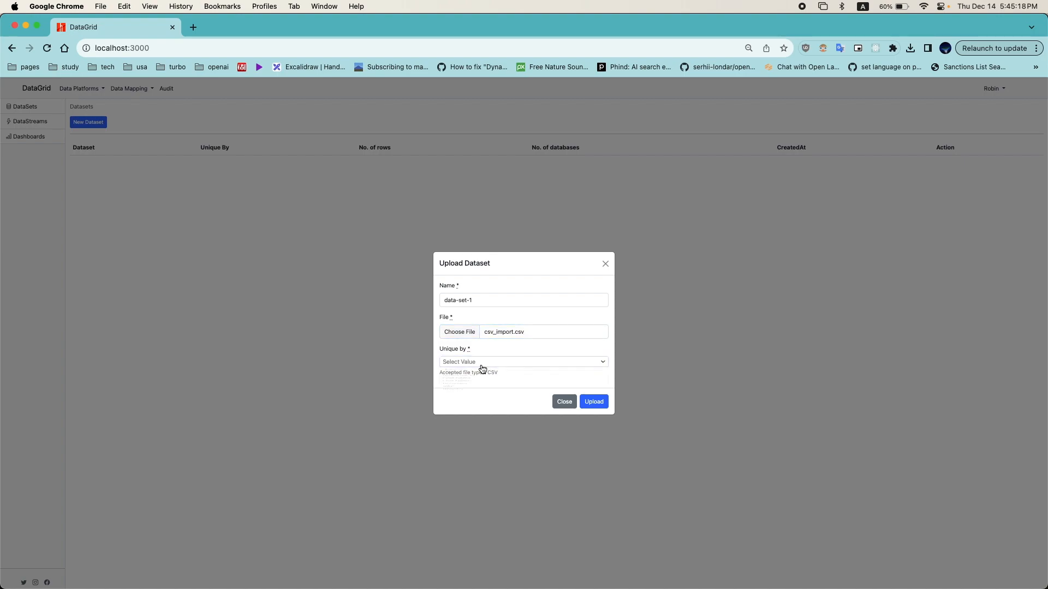
{"action": "left_click", "coordinate": [485, 414]}
{"action": "left_click", "coordinate": [497, 365]}
{"action": "left_click", "coordinate": [494, 428]}
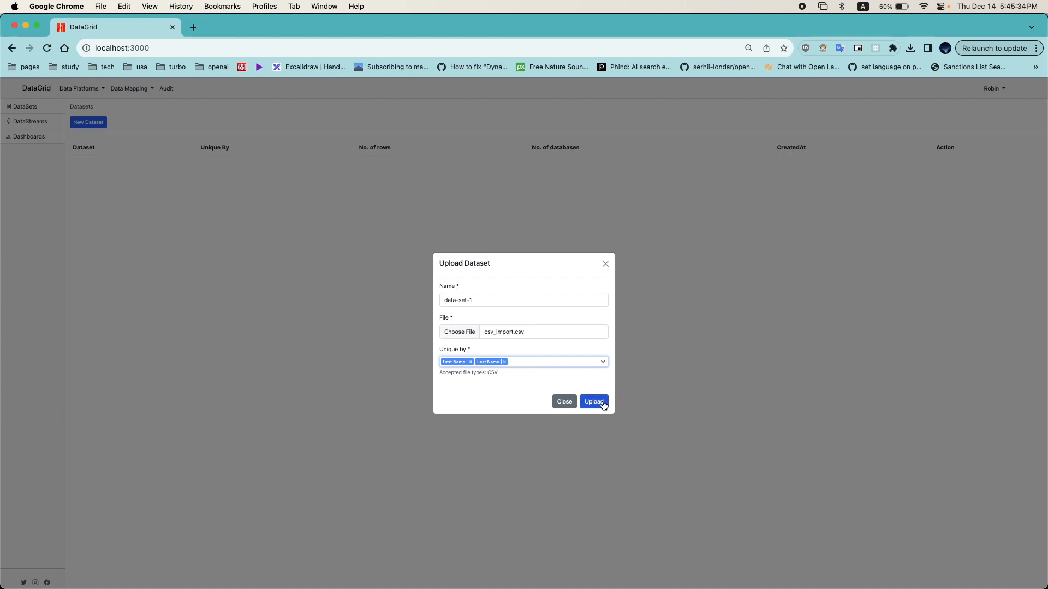
{"action": "left_click", "coordinate": [552, 361]}
{"action": "left_click", "coordinate": [517, 444]}
{"action": "left_click", "coordinate": [596, 405]}
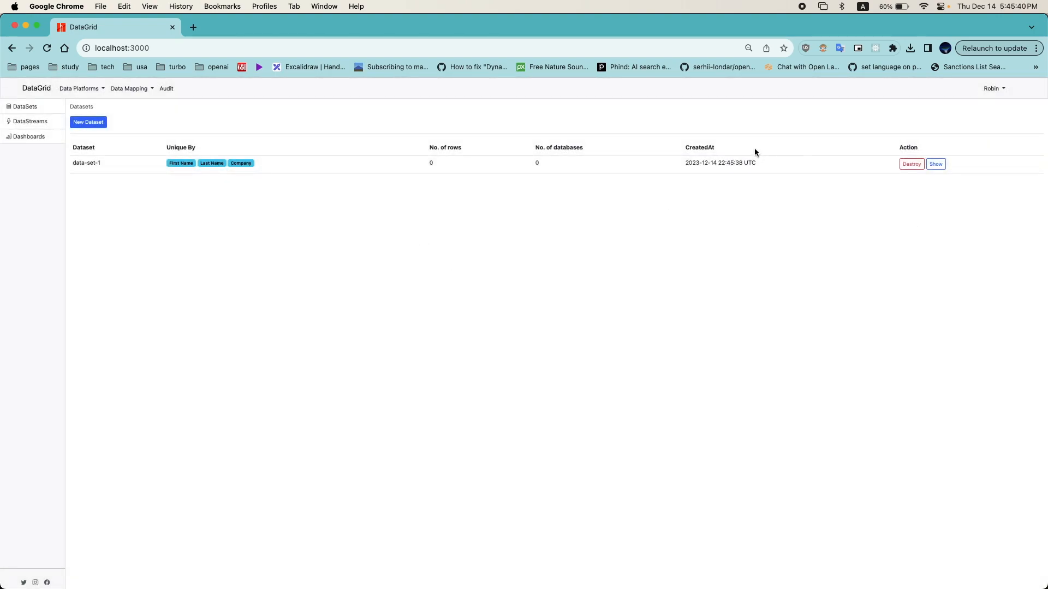
Reload the dataset list and check the number of rows imported for data-set-1
{"action": "left_click_drag", "start_coordinate": [425, 161], "coordinate": [474, 164]}
{"action": "key", "text": "super+Tab"}
{"action": "left_click", "coordinate": [299, 479]}
{"action": "key", "text": "super+r"}
{"action": "double_click", "coordinate": [435, 162]}
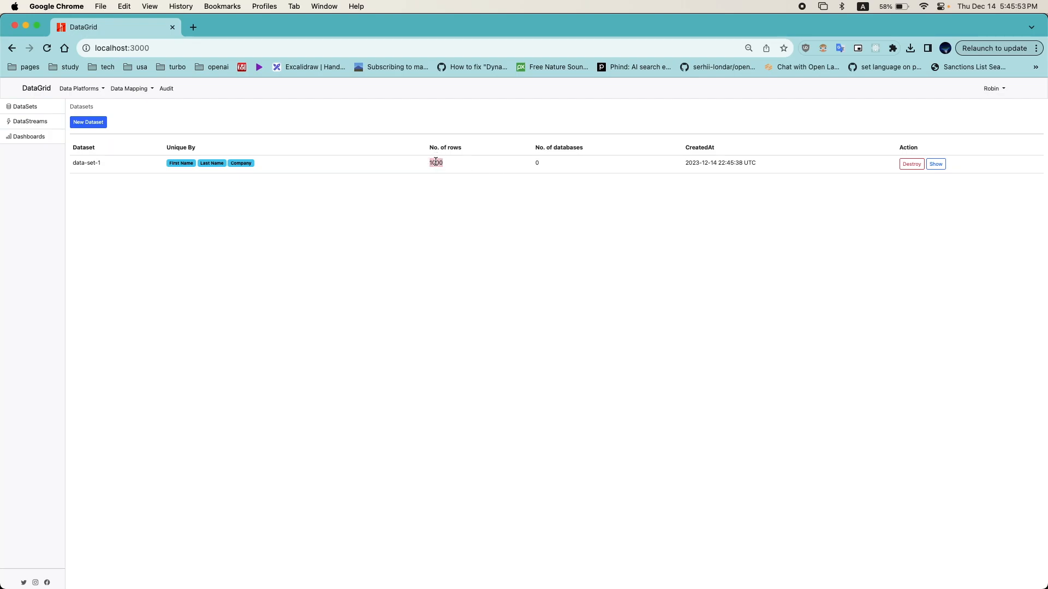
Open data-set-1 and page through its imported records up to the last page
{"action": "left_click", "coordinate": [936, 164]}
{"action": "left_click", "coordinate": [1035, 124]}
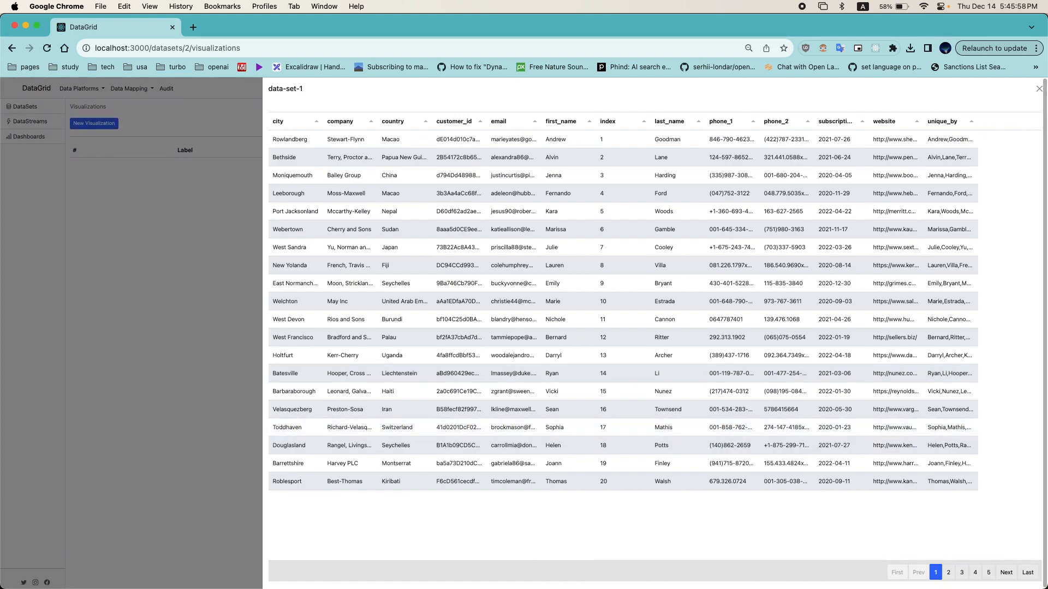
{"action": "left_click", "coordinate": [962, 572]}
{"action": "left_click", "coordinate": [974, 572]}
{"action": "left_click", "coordinate": [989, 572]}
{"action": "left_click", "coordinate": [1007, 573]}
{"action": "left_click", "coordinate": [1027, 573]}
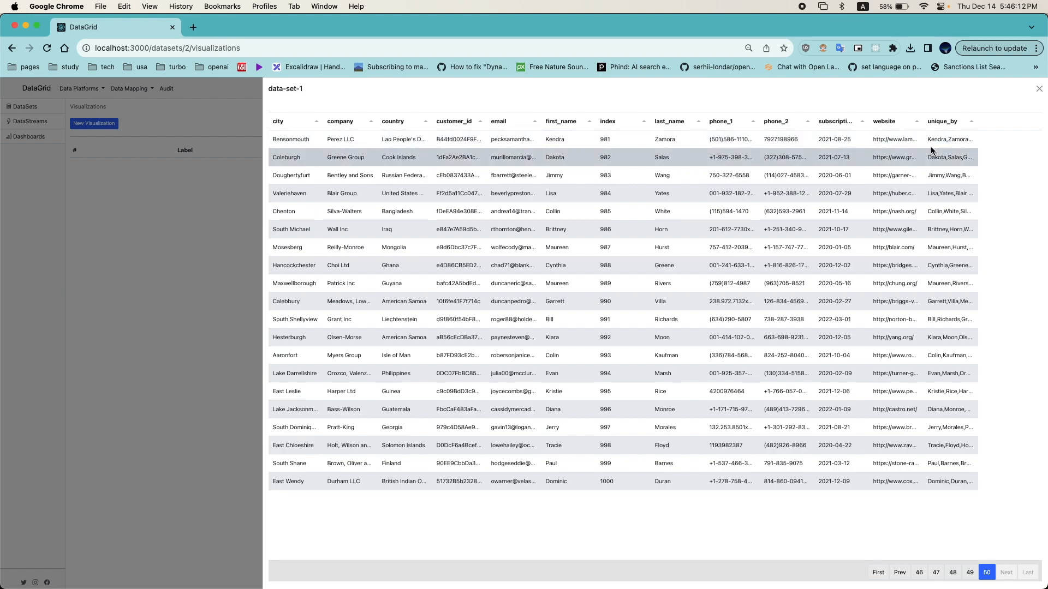
{"action": "left_click", "coordinate": [168, 287]}
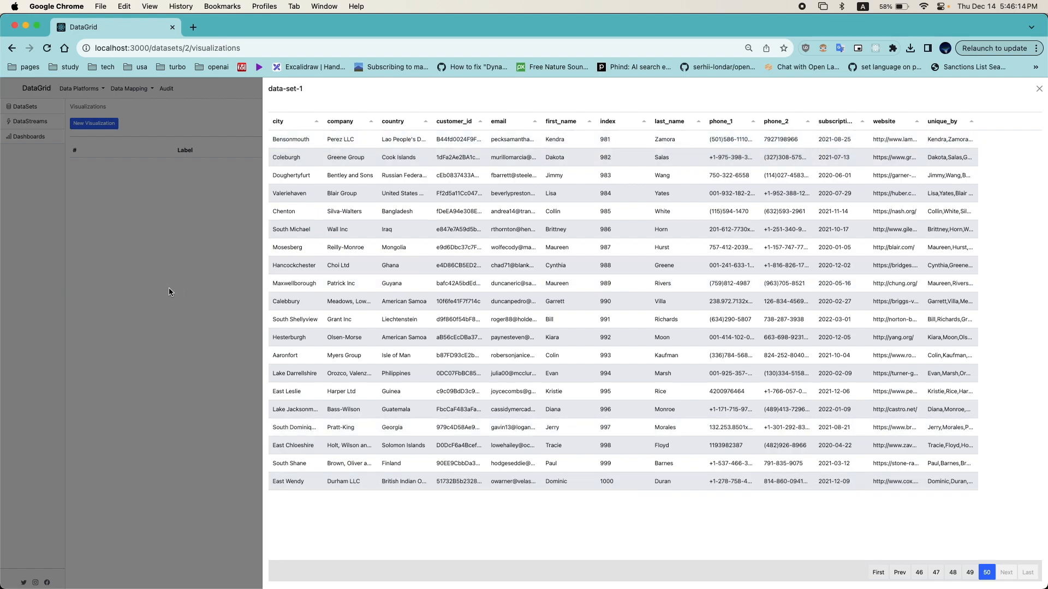
Create a new labelled visualization for data-set-1
{"action": "left_click", "coordinate": [101, 125]}
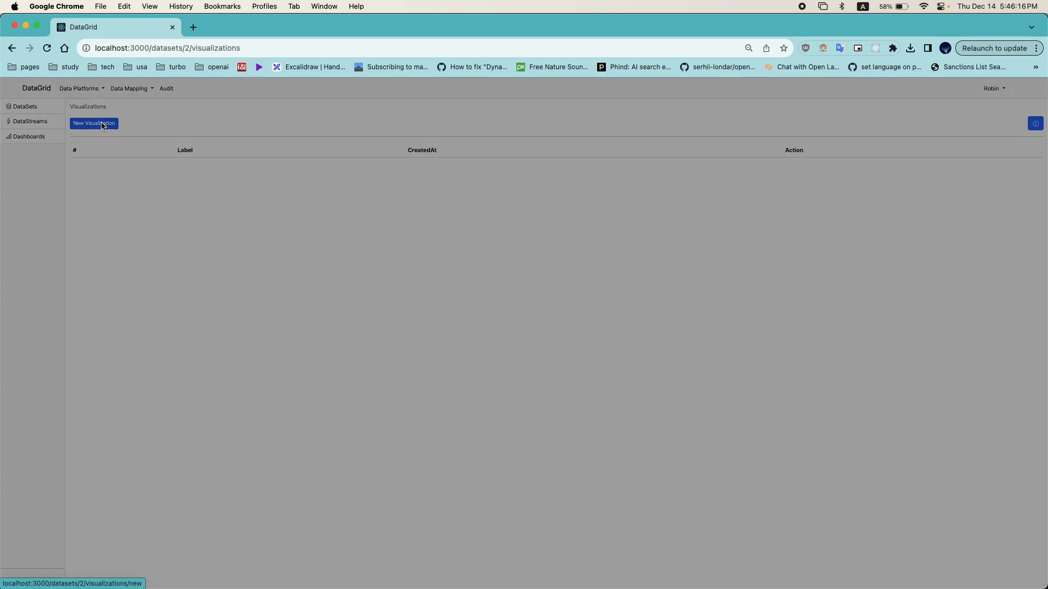
{"action": "left_click", "coordinate": [512, 337]}
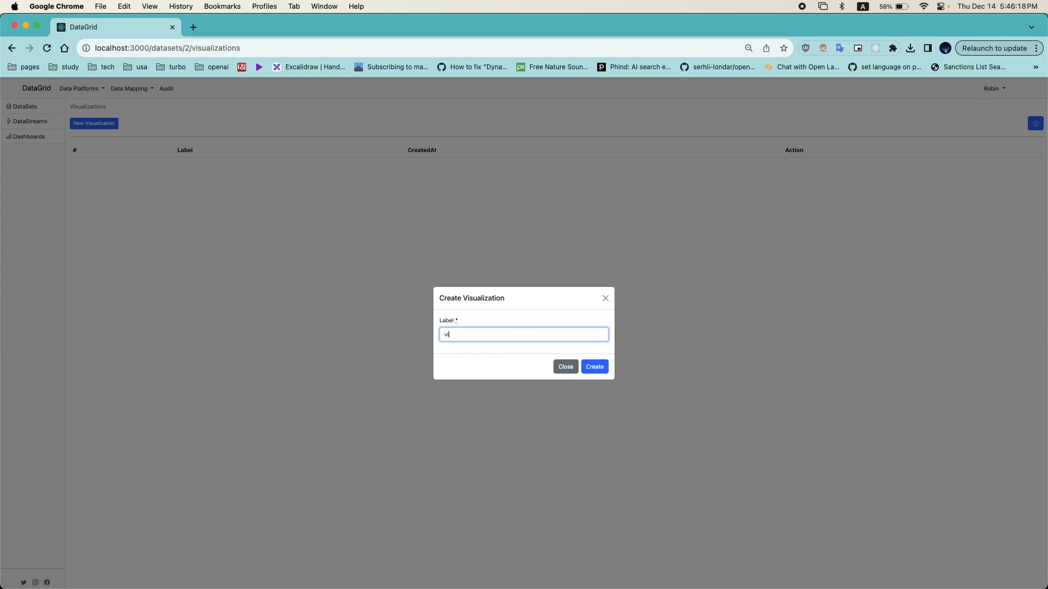
{"action": "left_click", "coordinate": [607, 368]}
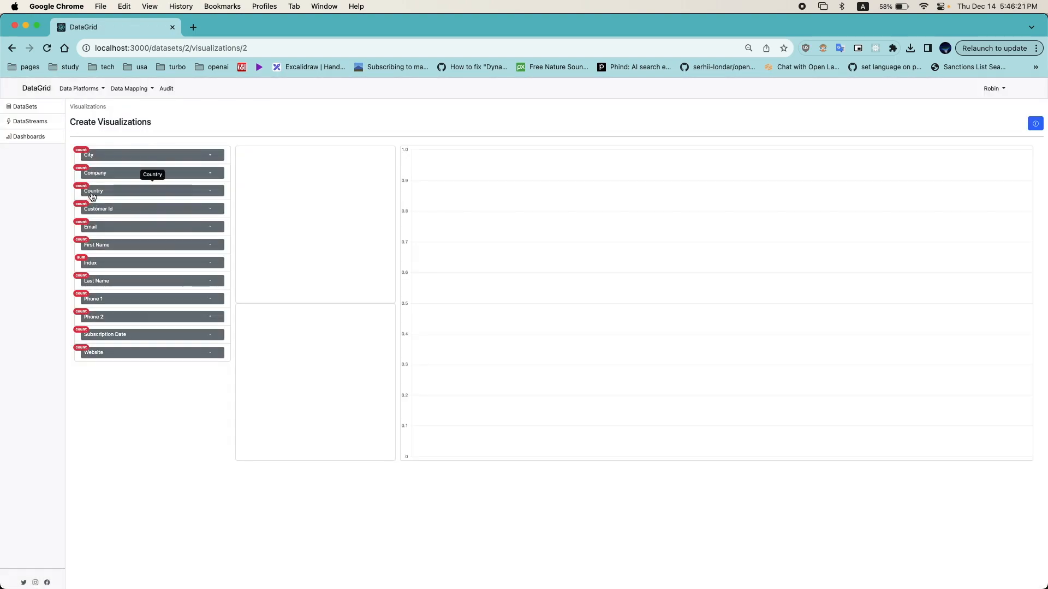
Chart the Country, City and Website fields one at a time using the lower field area, leaving Website in place
{"action": "left_click_drag", "start_coordinate": [92, 197], "coordinate": [288, 391]}
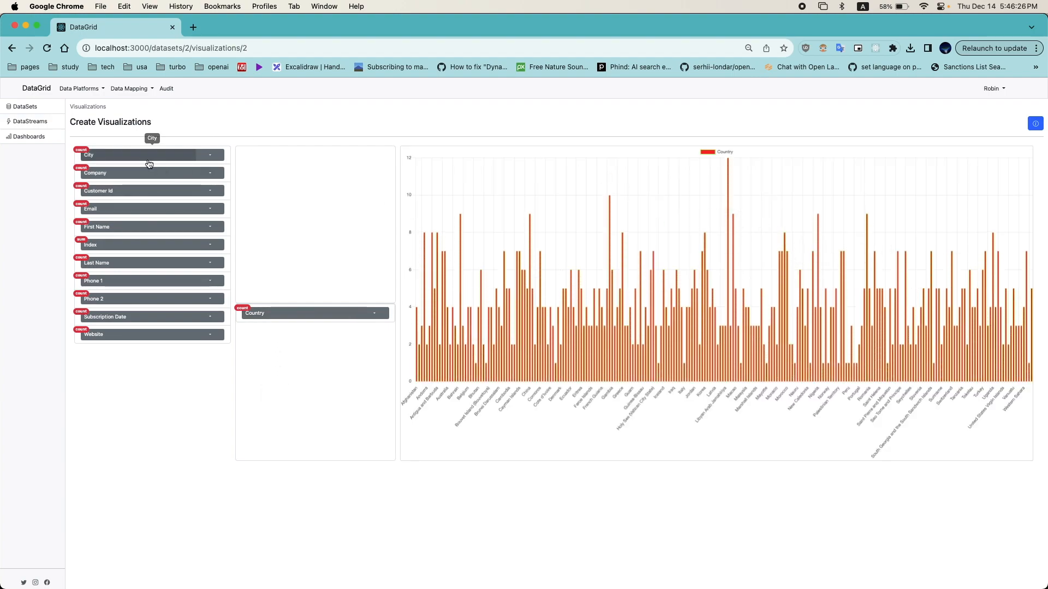
{"action": "left_click_drag", "start_coordinate": [155, 155], "coordinate": [132, 261]}
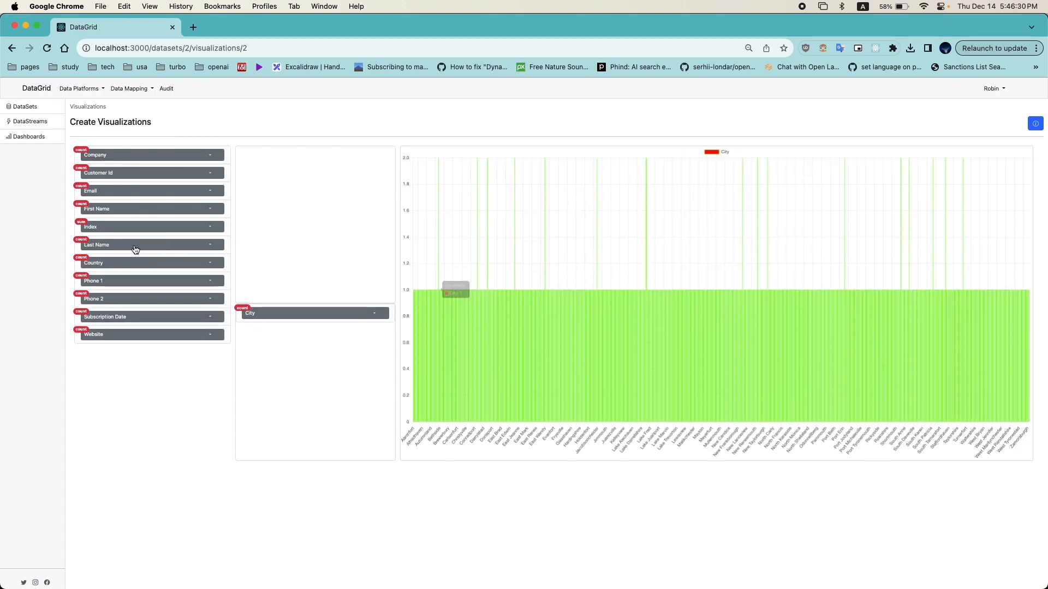
{"action": "left_click_drag", "start_coordinate": [255, 312], "coordinate": [150, 246]}
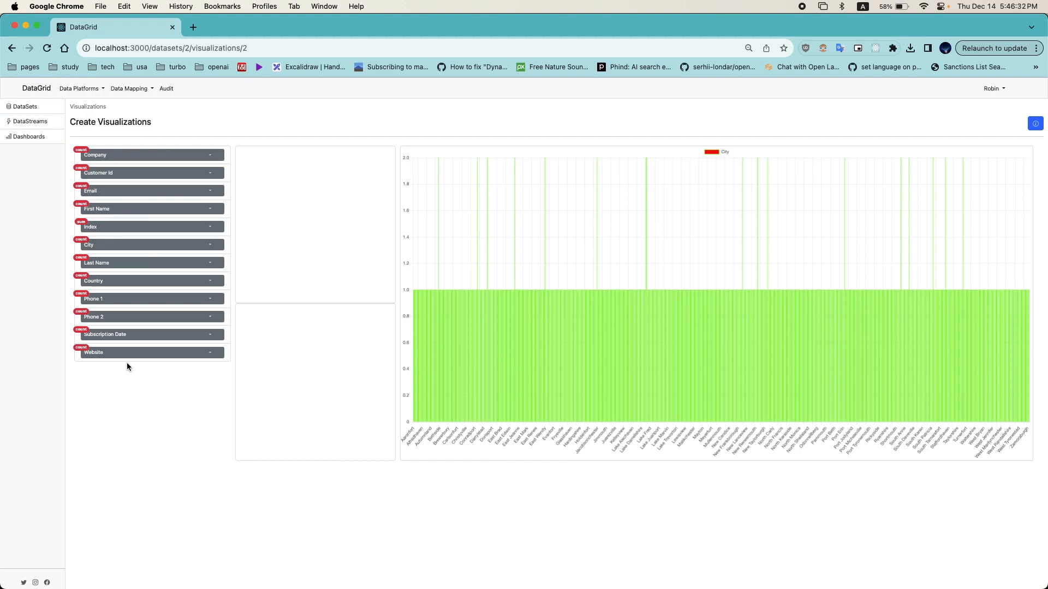
{"action": "left_click_drag", "start_coordinate": [154, 352], "coordinate": [309, 313]}
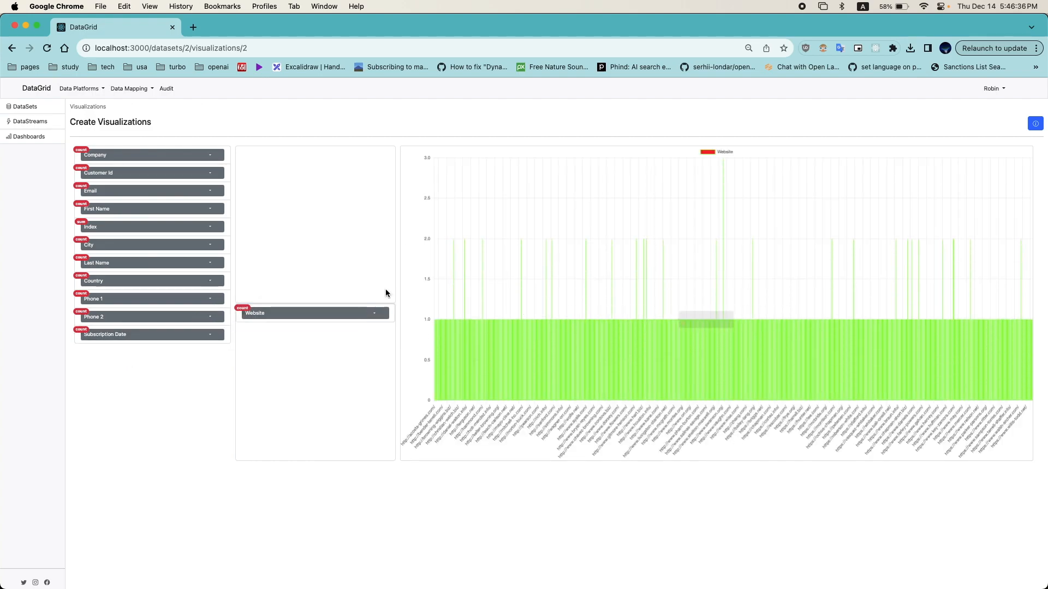
Set up a new data stream for the dataset data-set-1
{"action": "left_click", "coordinate": [41, 122]}
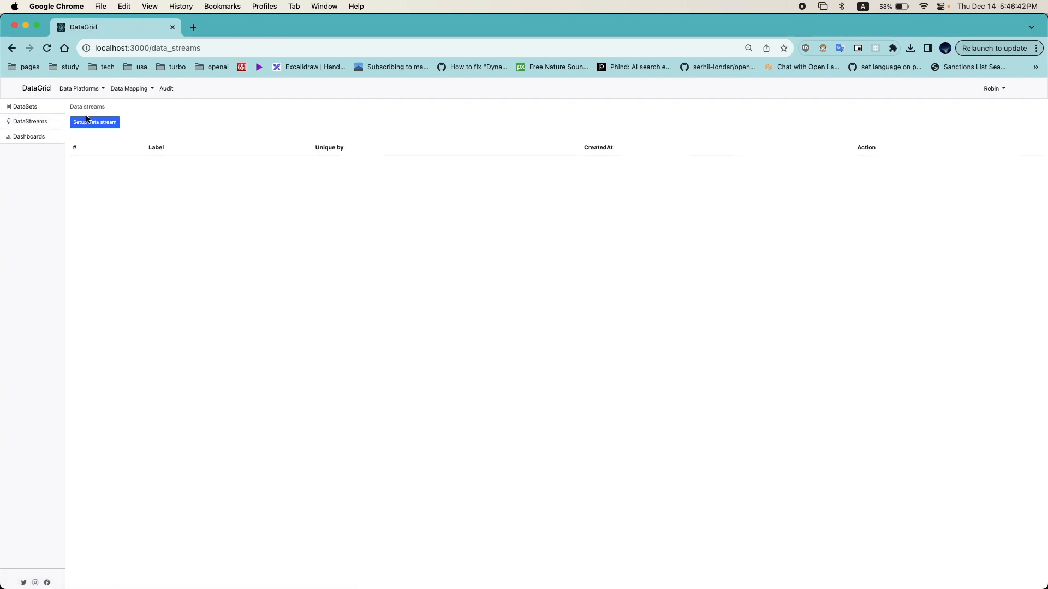
{"action": "left_click", "coordinate": [24, 108]}
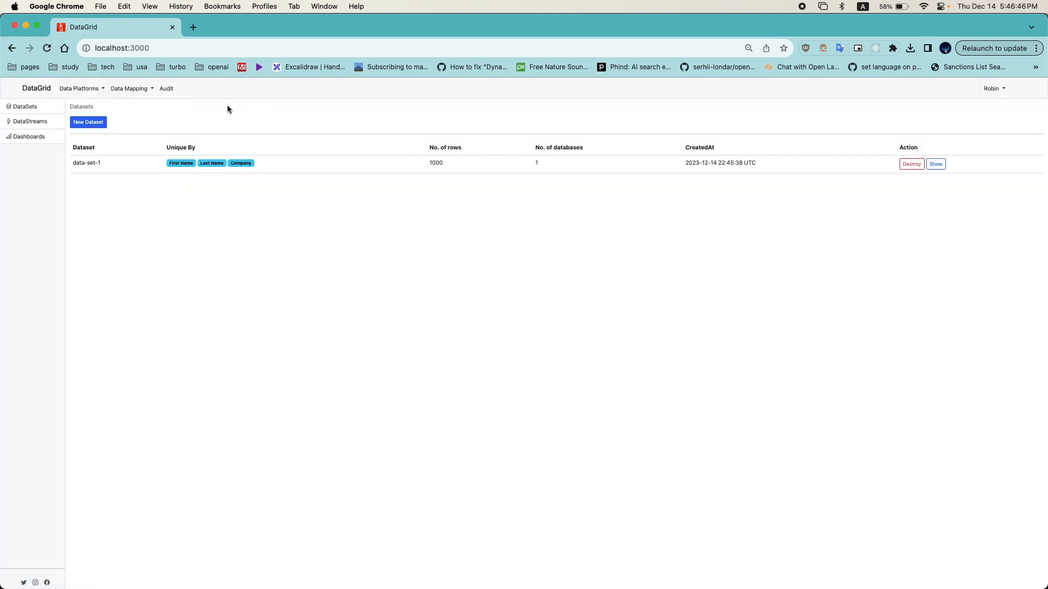
{"action": "left_click", "coordinate": [27, 121]}
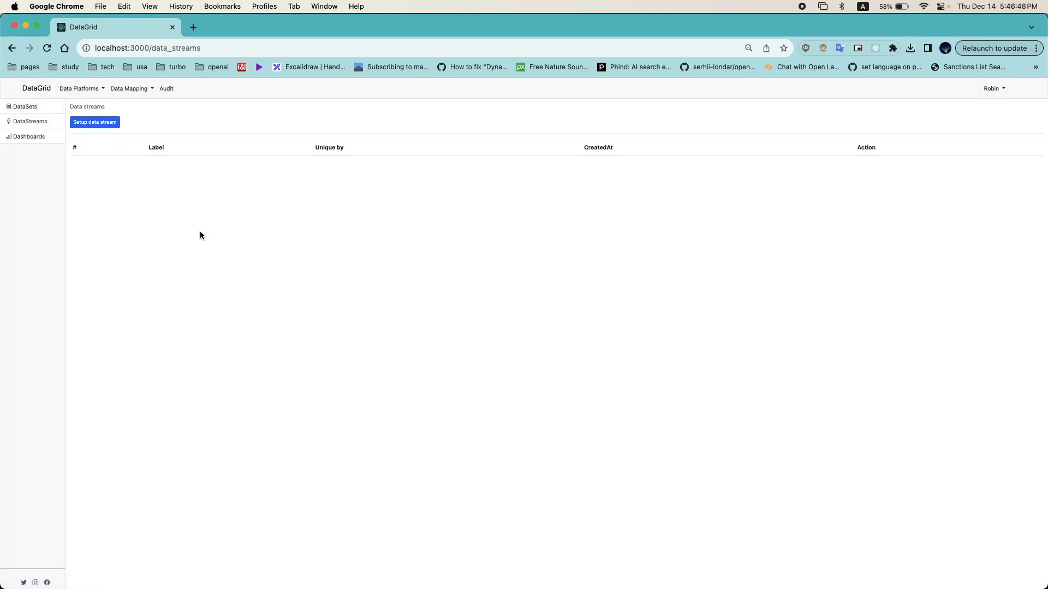
{"action": "left_click", "coordinate": [108, 123]}
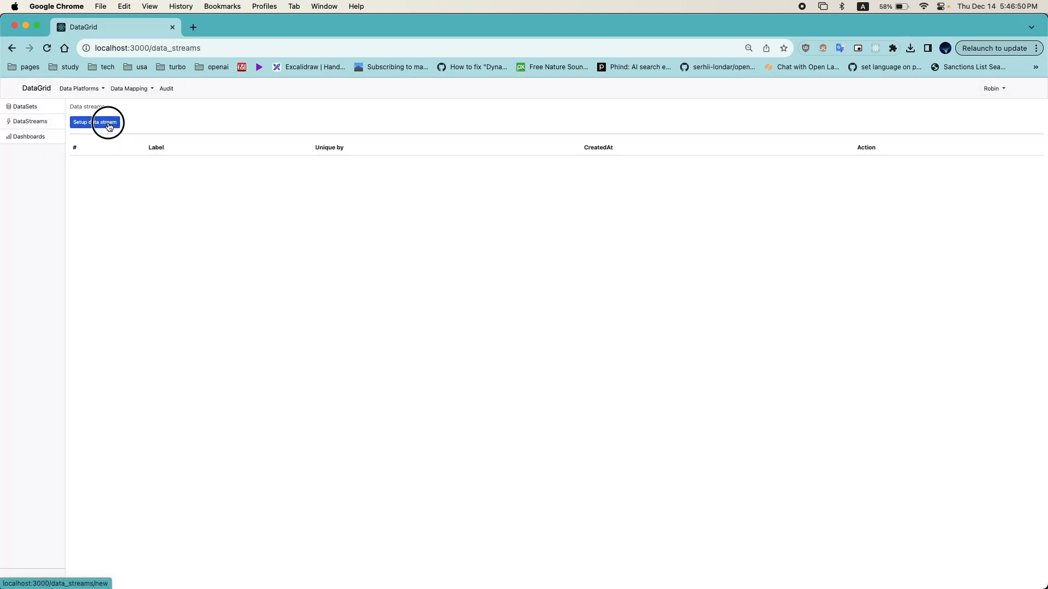
{"action": "left_click", "coordinate": [451, 333]}
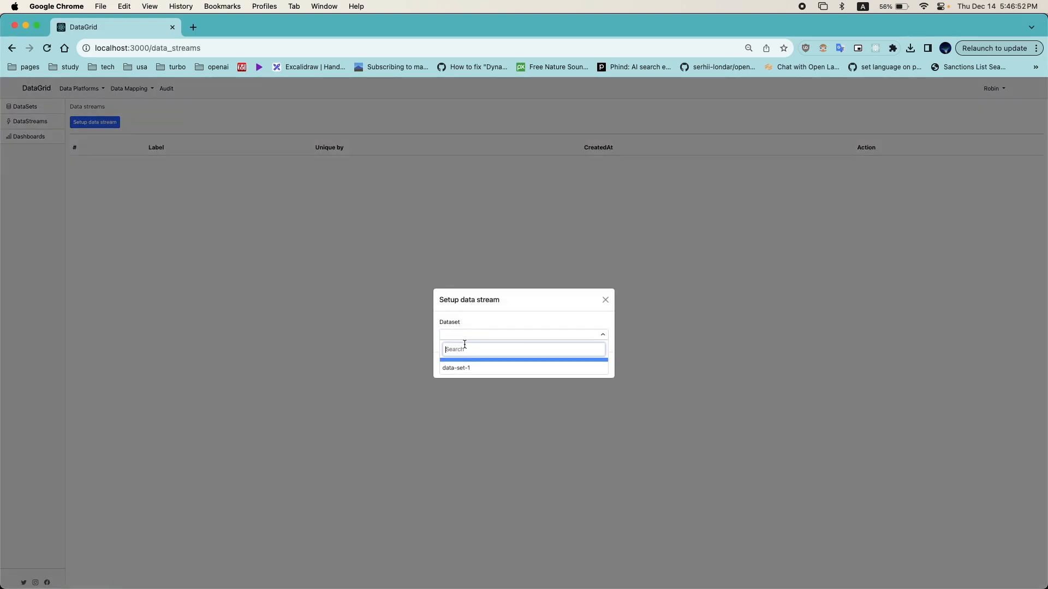
{"action": "left_click", "coordinate": [467, 368]}
{"action": "left_click", "coordinate": [595, 366]}
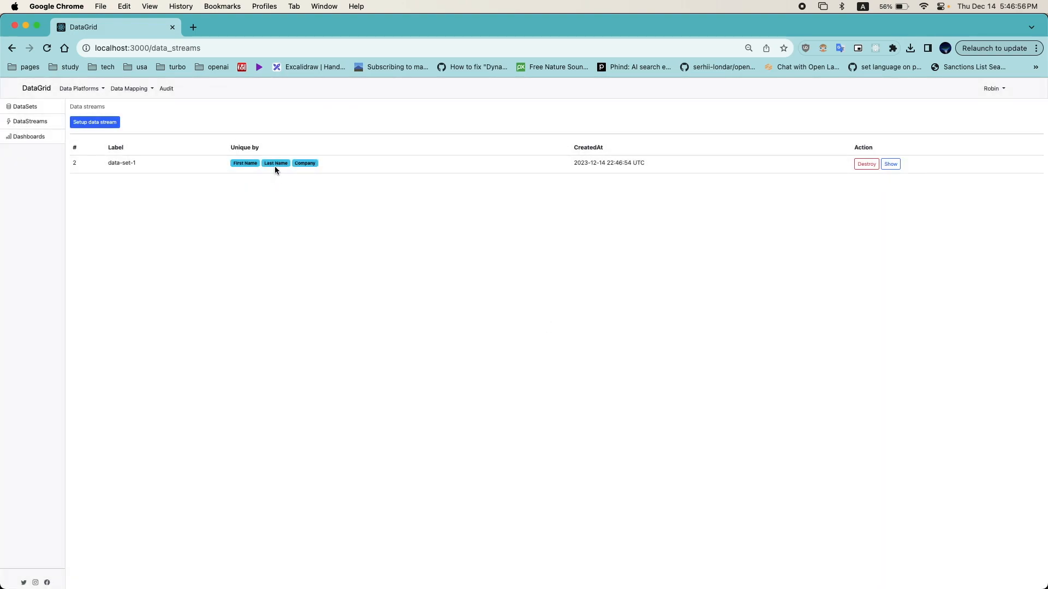
Review the connection info of the data-set-1 stream and copy the stream's gid
{"action": "left_click", "coordinate": [894, 165]}
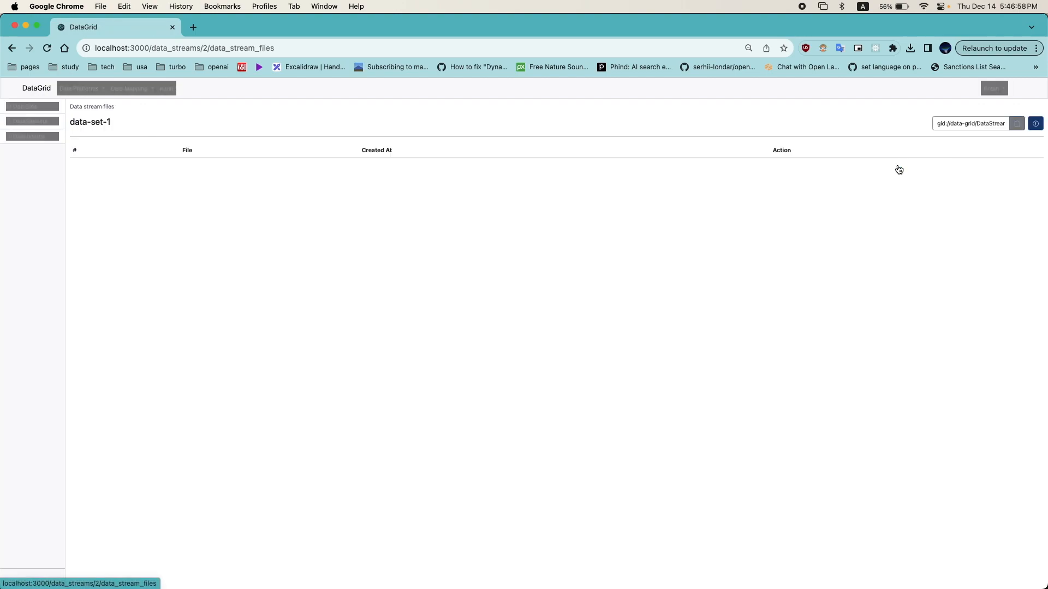
{"action": "left_click", "coordinate": [1017, 129]}
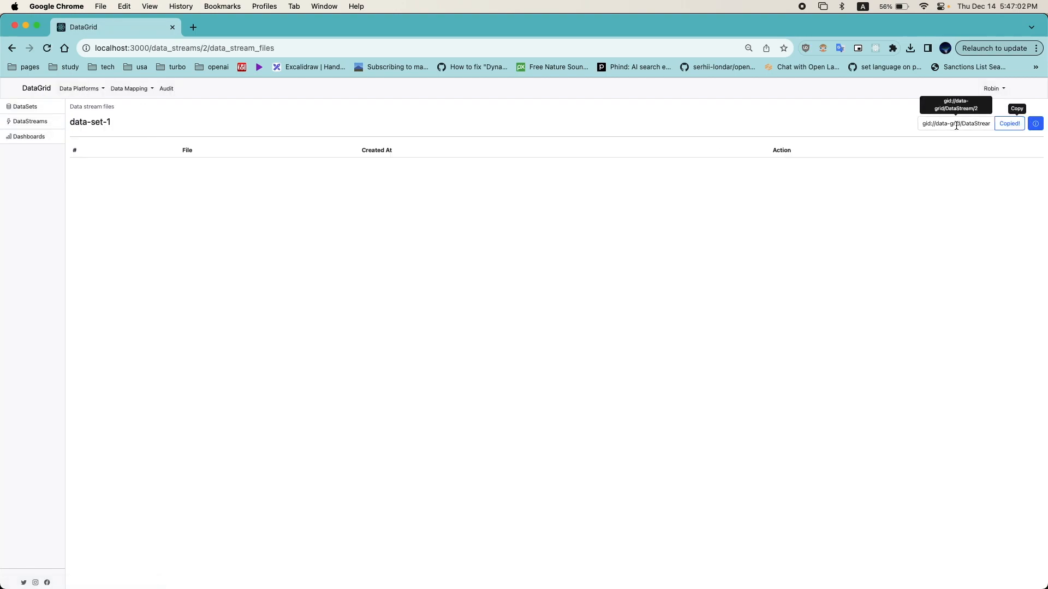
{"action": "left_click", "coordinate": [1037, 125]}
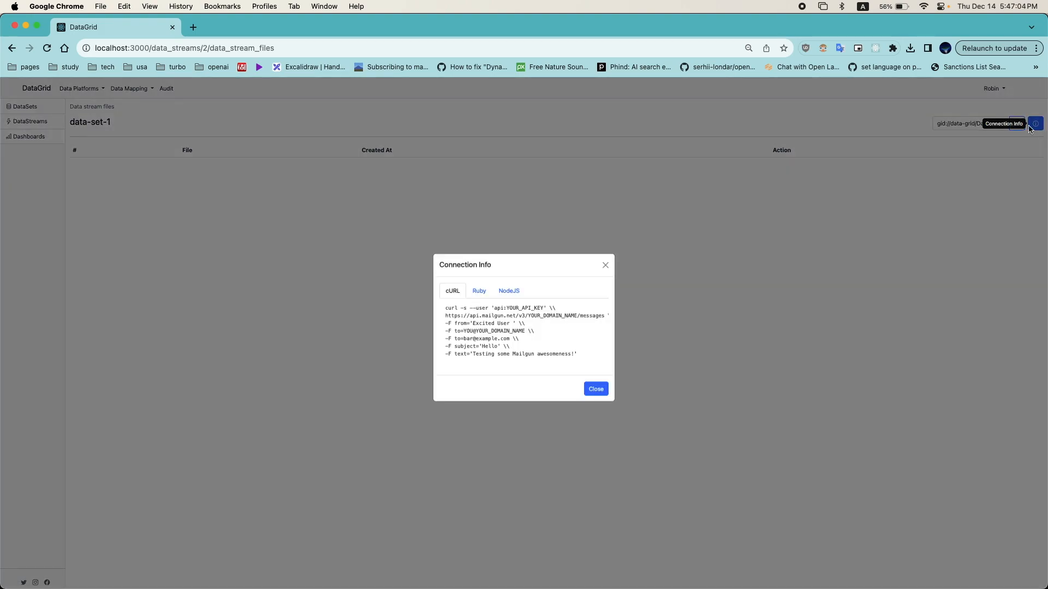
{"action": "left_click", "coordinate": [605, 270]}
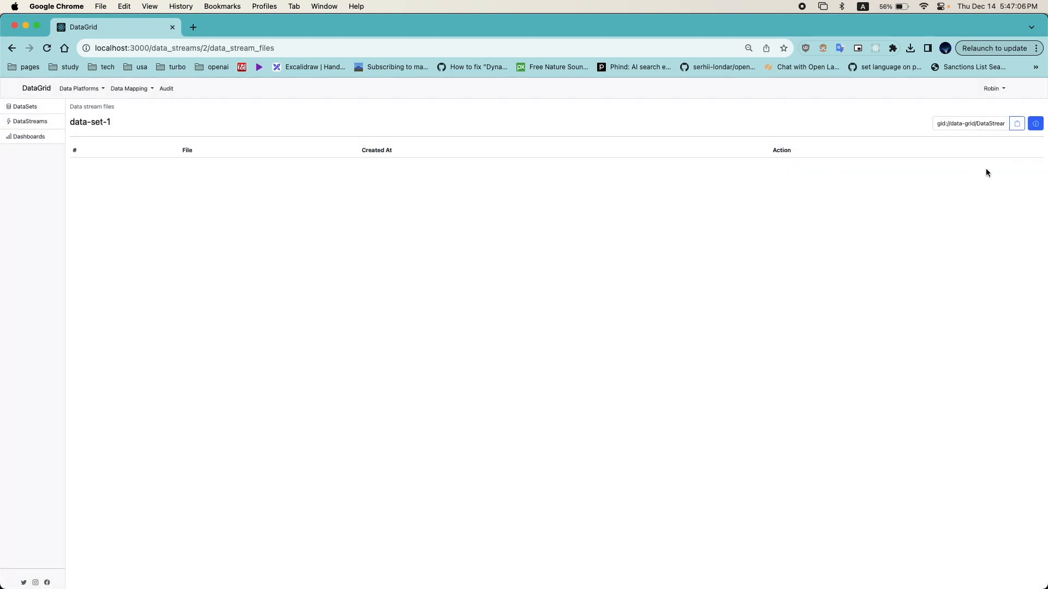
{"action": "left_click", "coordinate": [1017, 130]}
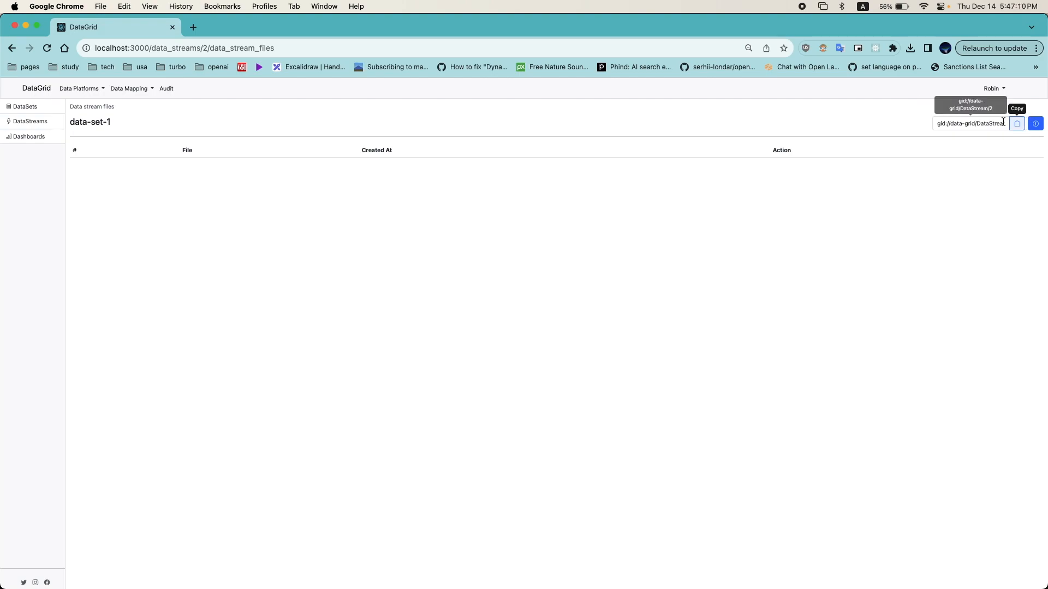
Switch to Postman and set data_stream_file[gid] in the post-file request's form data to gid://data-grid/DataStream/2
{"action": "key", "text": "super+space"}
{"action": "type", "text": "pos"}
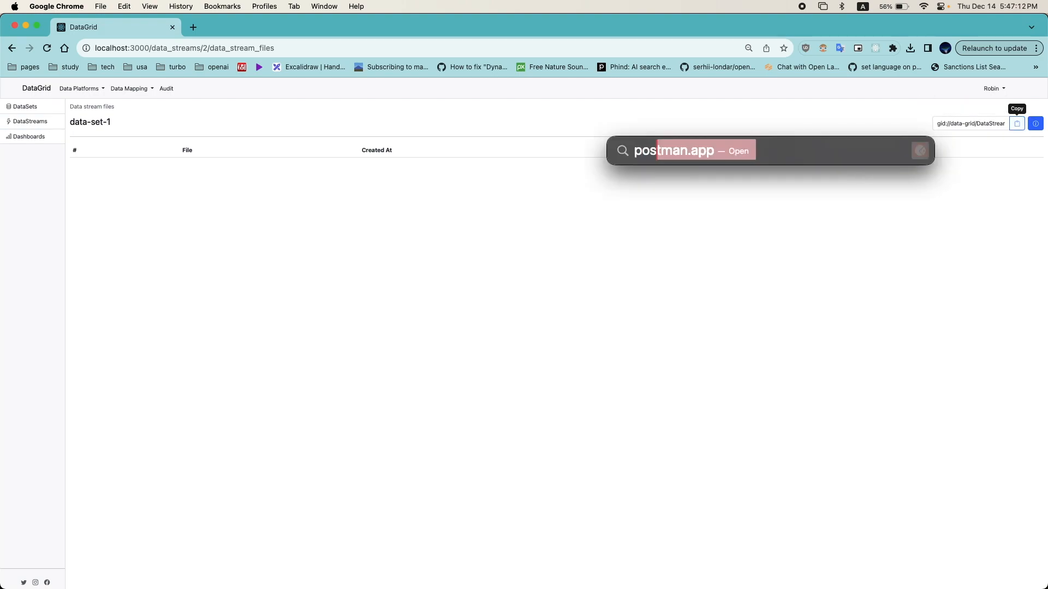
{"action": "key", "text": "Return"}
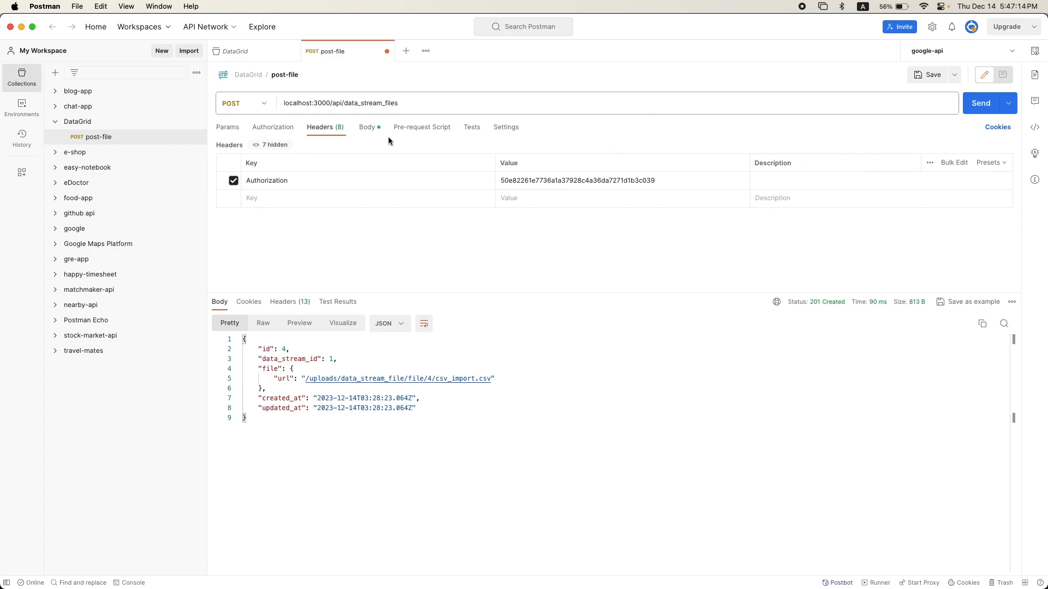
{"action": "left_click", "coordinate": [366, 127]}
{"action": "left_click", "coordinate": [574, 207]}
{"action": "key", "text": "super+a"}
{"action": "key", "text": "BackSpace"}
{"action": "key", "text": "super+v"}
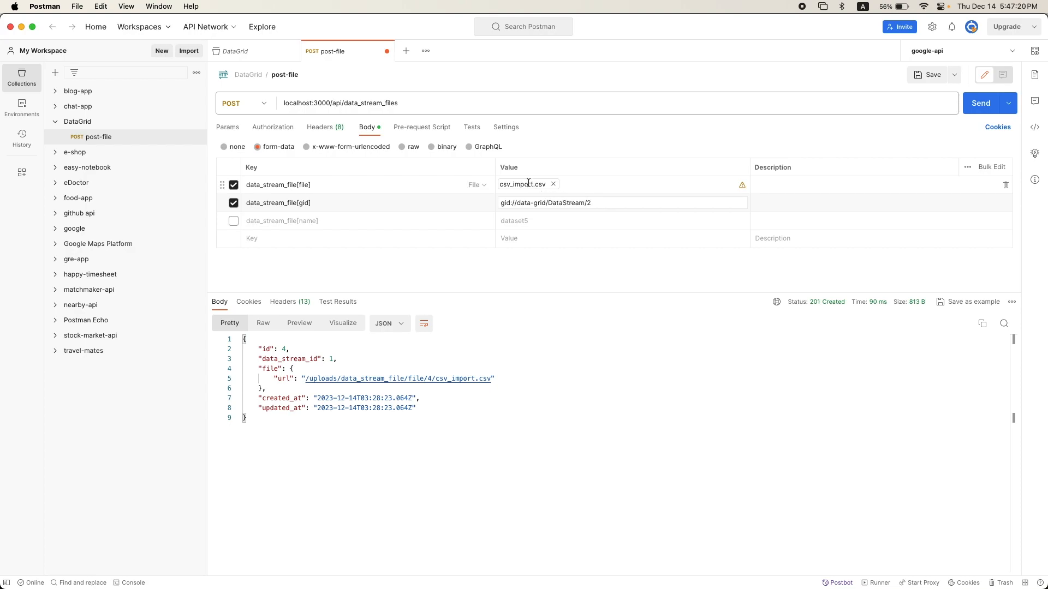
Check the post-file request's Authorization header and send the POST request to localhost:3000/api/data_stream_files
{"action": "left_click", "coordinate": [321, 129]}
{"action": "key", "text": "super+Tab"}
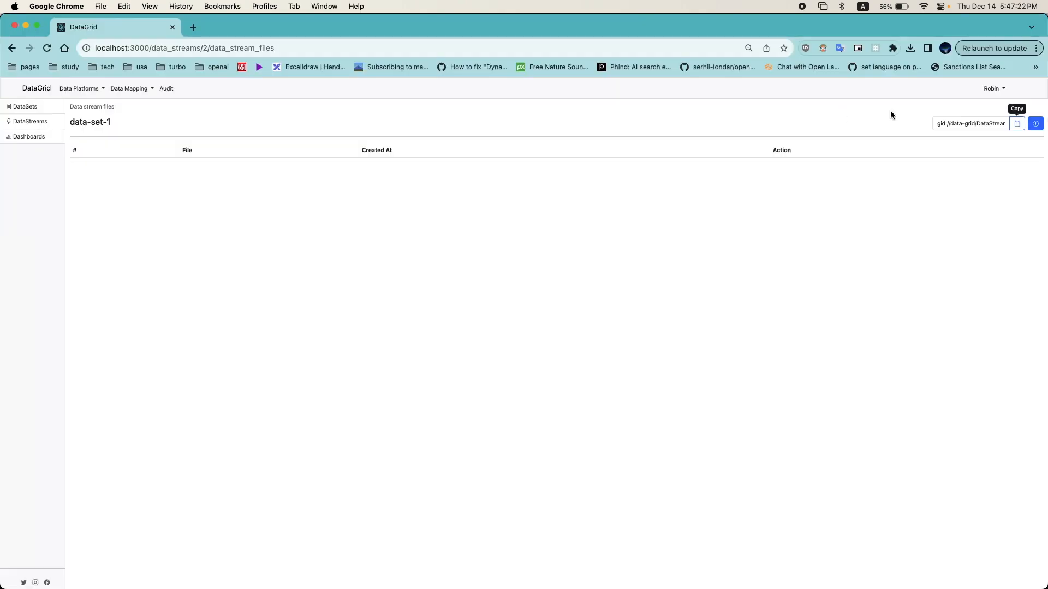
{"action": "key", "text": "super+Tab"}
{"action": "key", "text": "super+Return"}
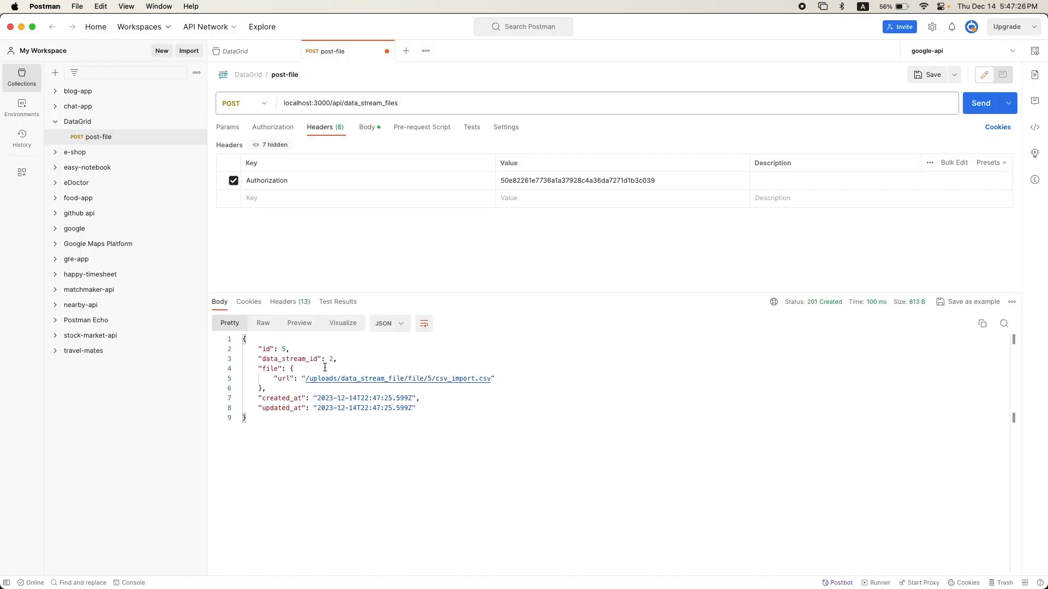
Switch to DataGrid in Chrome and check the number of rows of data-set-1 in the datasets list
{"action": "key", "text": "super+Tab"}
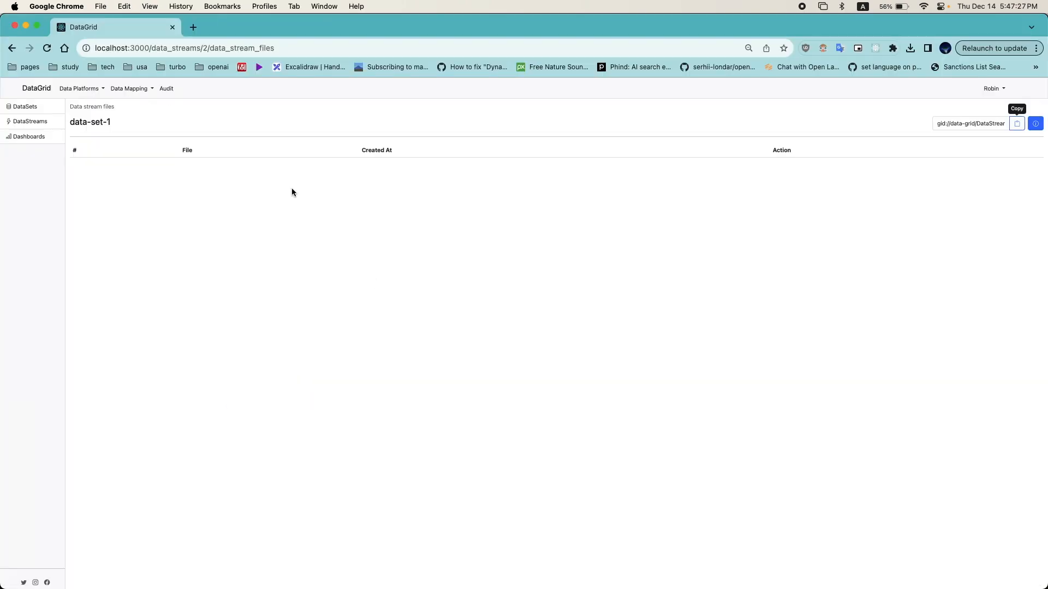
{"action": "left_click", "coordinate": [33, 107]}
{"action": "double_click", "coordinate": [436, 163]}
Switch to iTerm to check the bin/dev server log, and return to the datasets list in Chrome
{"action": "key", "text": "super+Tab"}
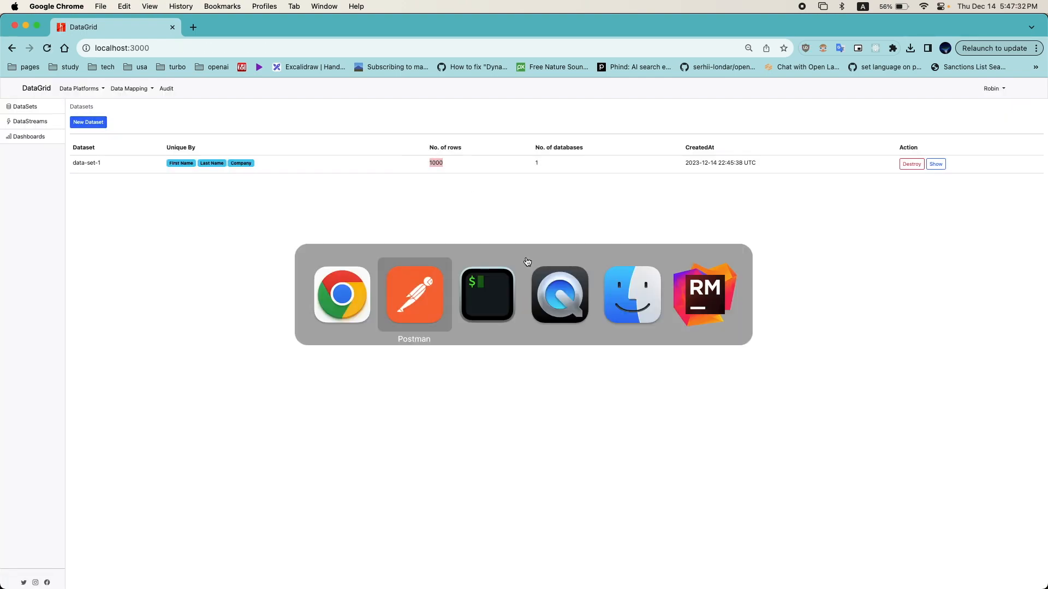
{"action": "key", "text": "super+Tab"}
{"action": "key", "text": "super+Tab"}
{"action": "key", "text": "super+Tab"}
{"action": "key", "text": "super+Tab"}
{"action": "key", "text": "super+Tab"}
{"action": "key", "text": "super+Tab"}
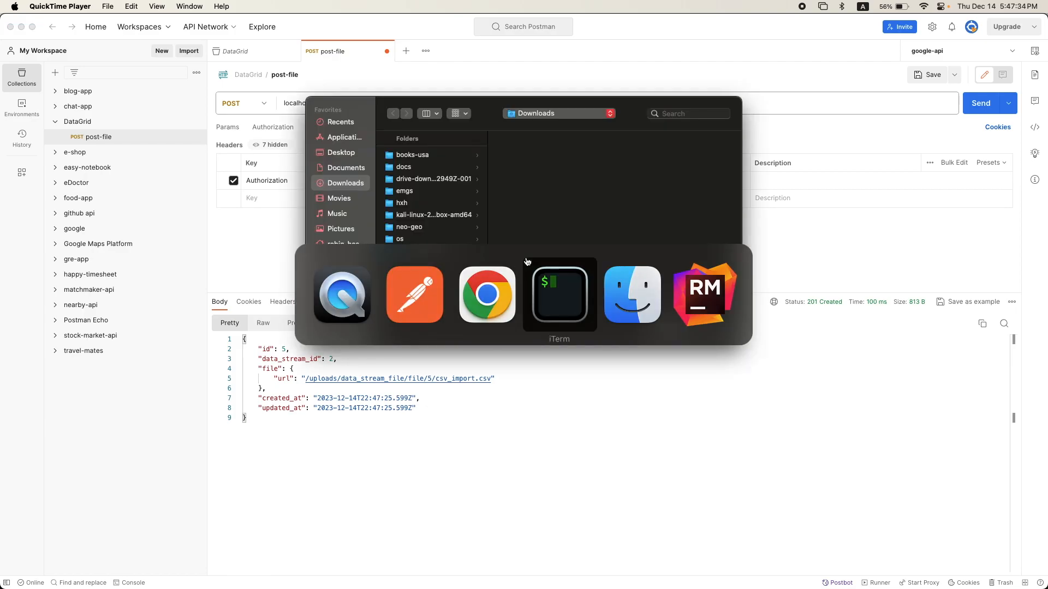
{"action": "key", "text": "super+Tab"}
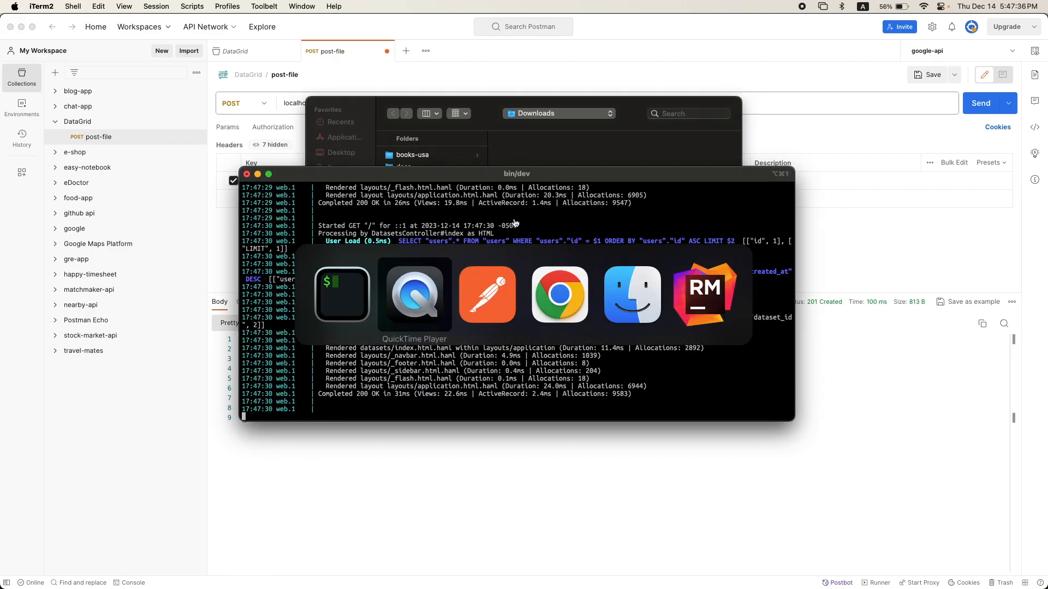
{"action": "key", "text": "super+shift+Tab"}
{"action": "left_click", "coordinate": [390, 97]}
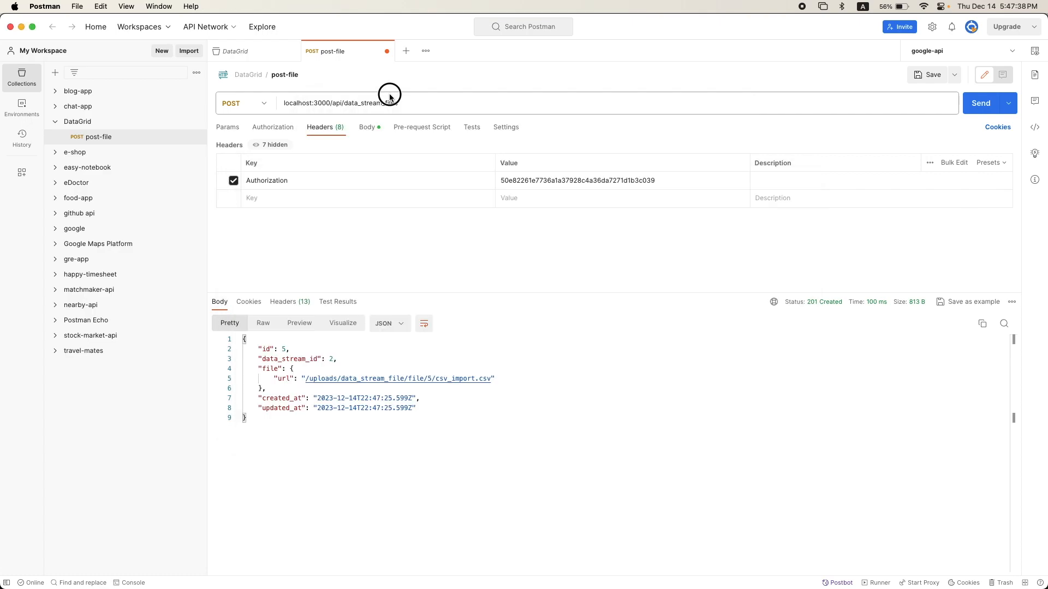
{"action": "key", "text": "super+Tab"}
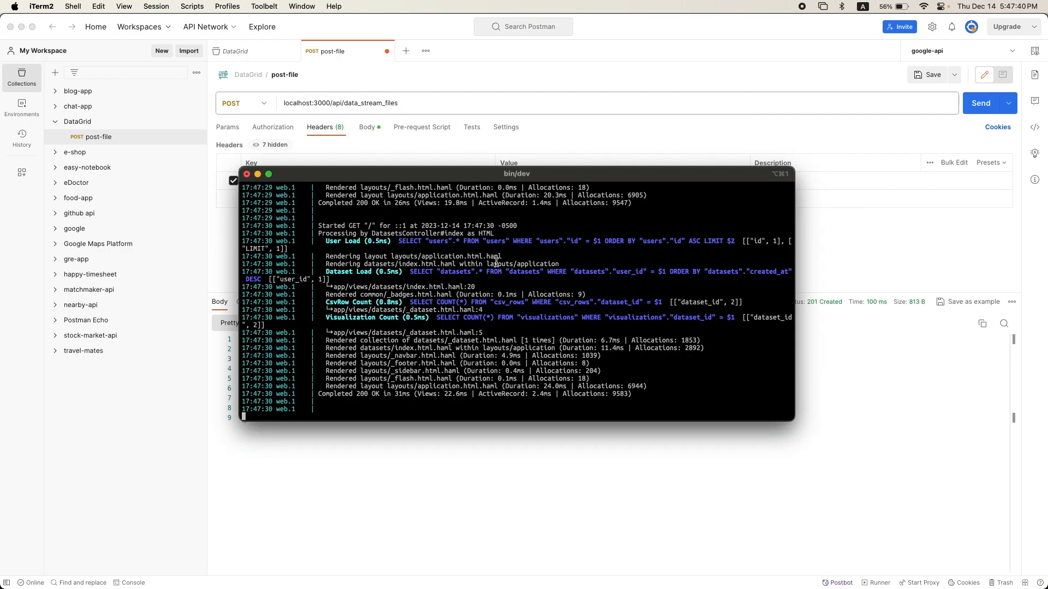
{"action": "key", "text": "super+Tab"}
{"action": "key", "text": "super+Tab"}
{"action": "key", "text": "super+Tab"}
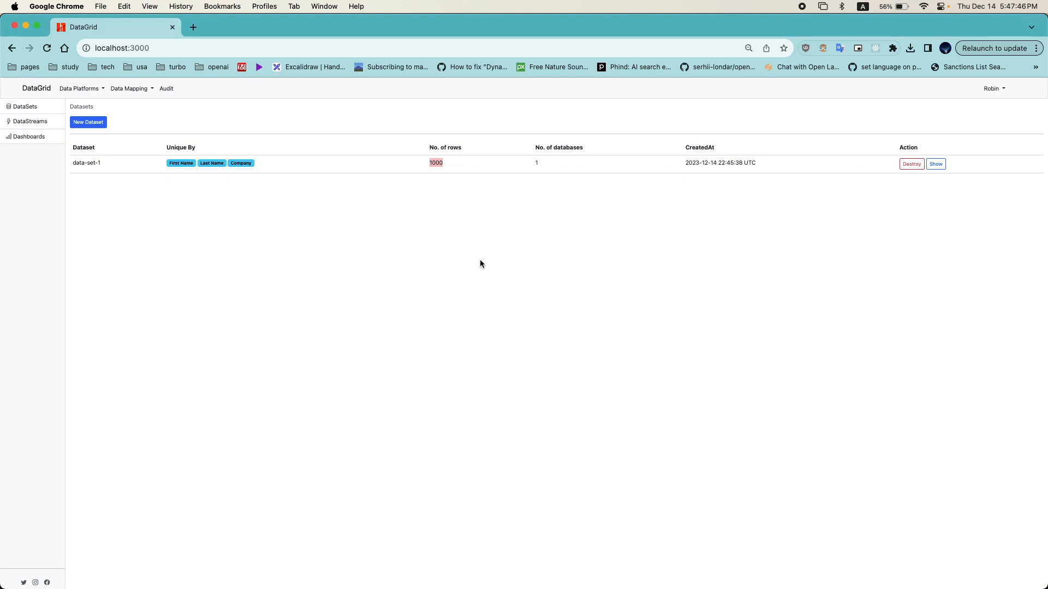
Switch to Postman, set data_stream_file[file] to 1000 Sales Records.csv from the Downloads folder, and send the POST request
{"action": "key", "text": "super+Tab"}
{"action": "key", "text": "super+Tab"}
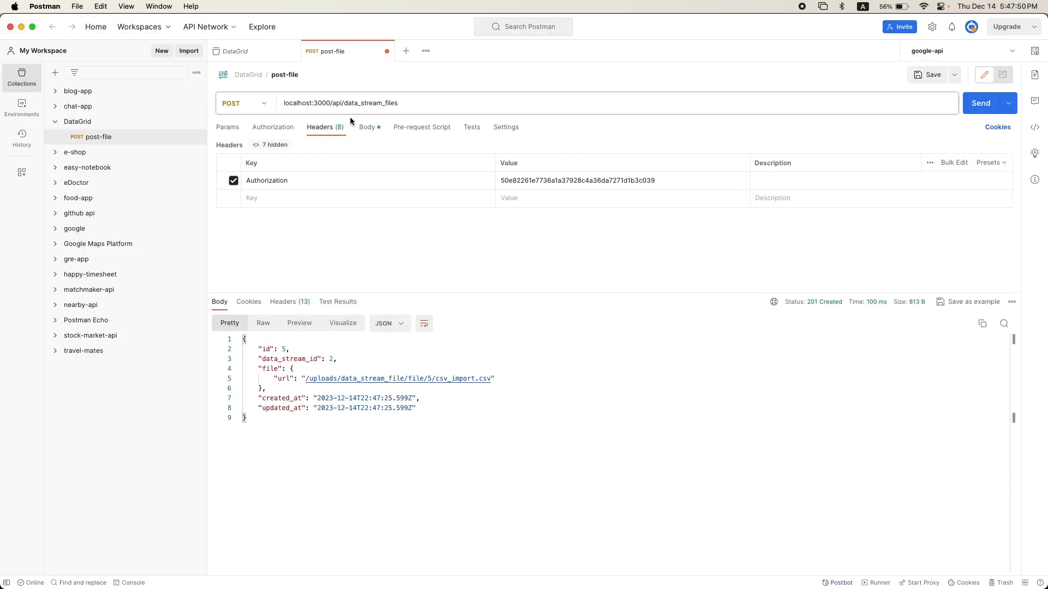
{"action": "left_click", "coordinate": [367, 127]}
{"action": "left_click", "coordinate": [552, 184]}
{"action": "left_click", "coordinate": [521, 185]}
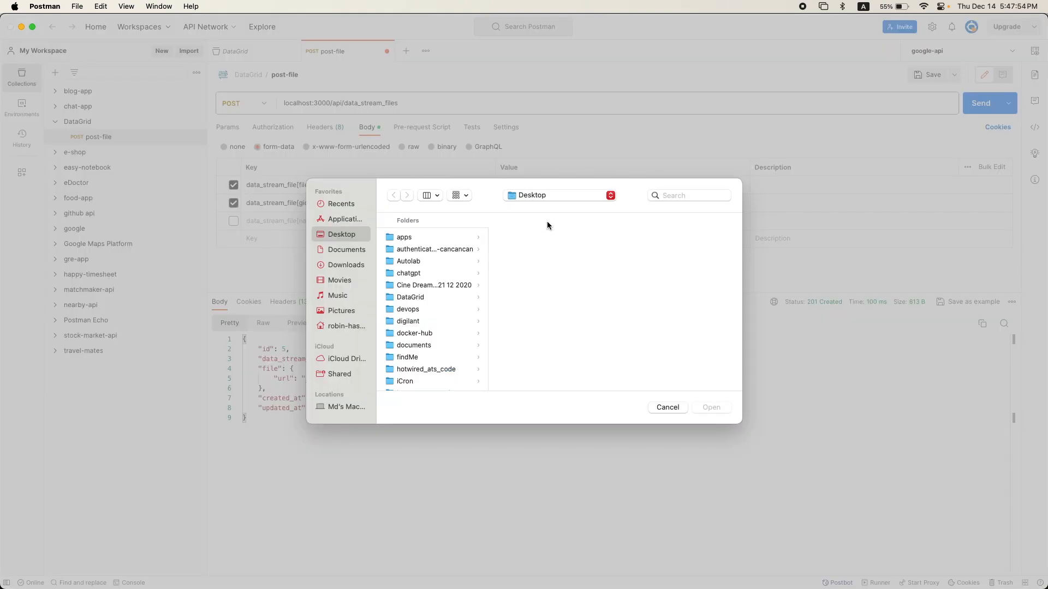
{"action": "scroll", "coordinate": [414, 294], "scroll_direction": "down", "scroll_amount": 10}
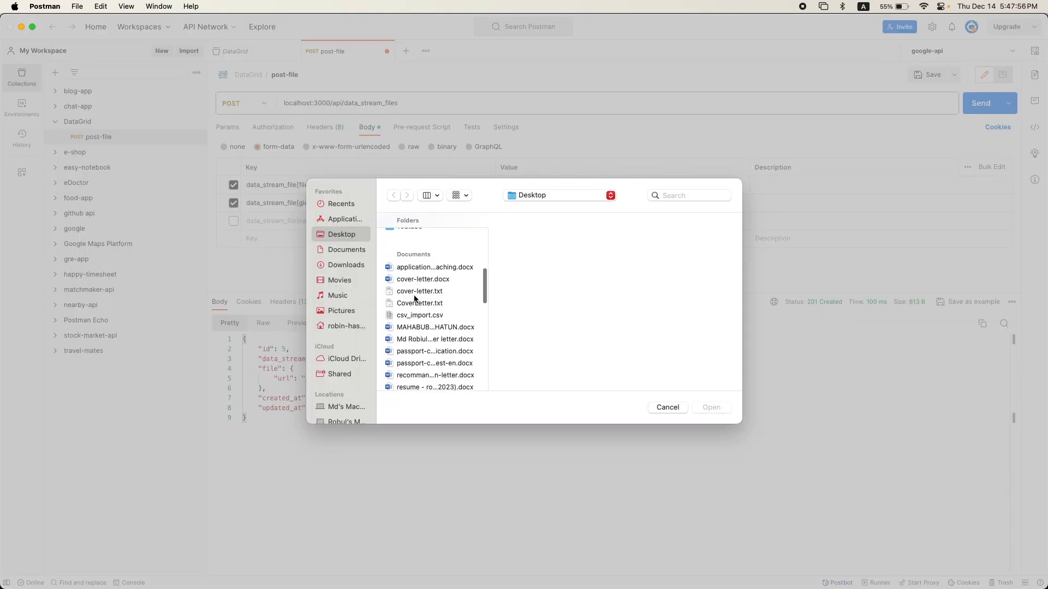
{"action": "scroll", "coordinate": [414, 298], "scroll_direction": "down", "scroll_amount": 15}
{"action": "scroll", "coordinate": [415, 298], "scroll_direction": "down", "scroll_amount": 10}
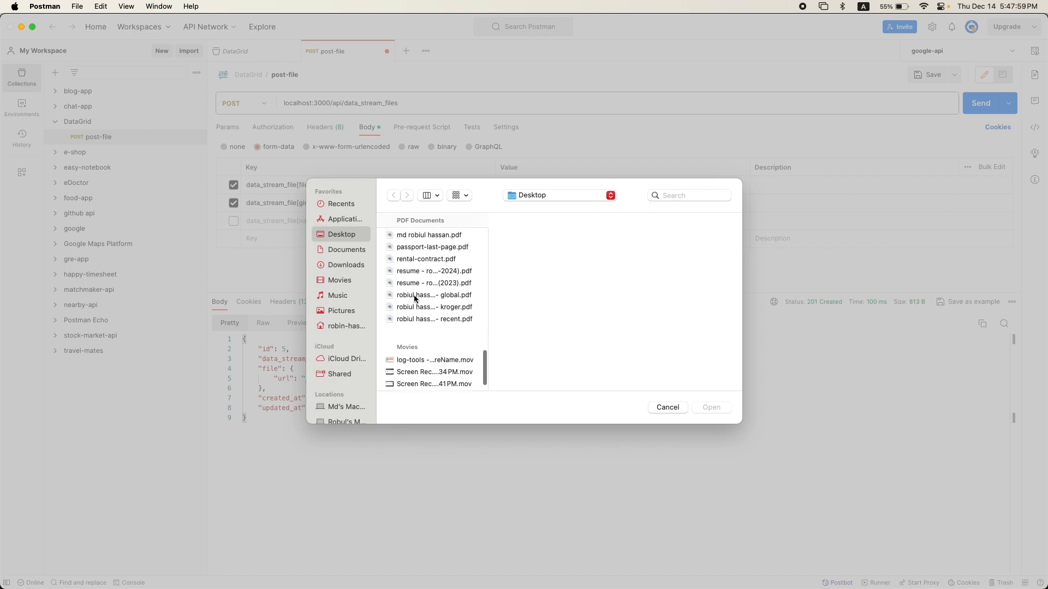
{"action": "left_click", "coordinate": [352, 265]}
{"action": "scroll", "coordinate": [446, 325], "scroll_direction": "down", "scroll_amount": 5}
{"action": "double_click", "coordinate": [447, 322]}
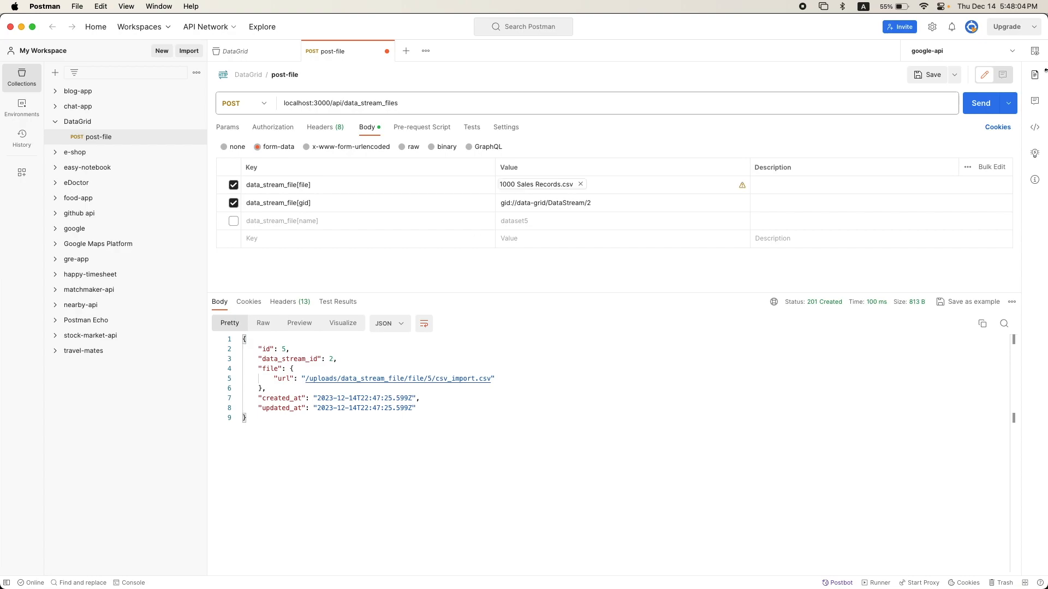
{"action": "left_click", "coordinate": [968, 104]}
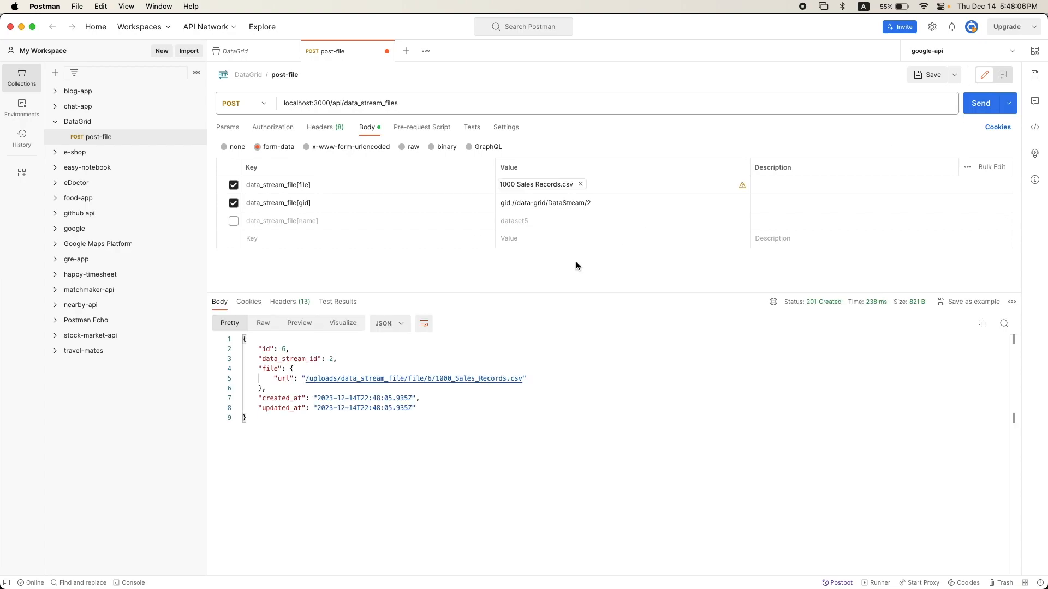
Switch to DataGrid in Chrome and examine the data-set-1 row count and data table columns for the posted sales records
{"action": "key", "text": "super+Tab"}
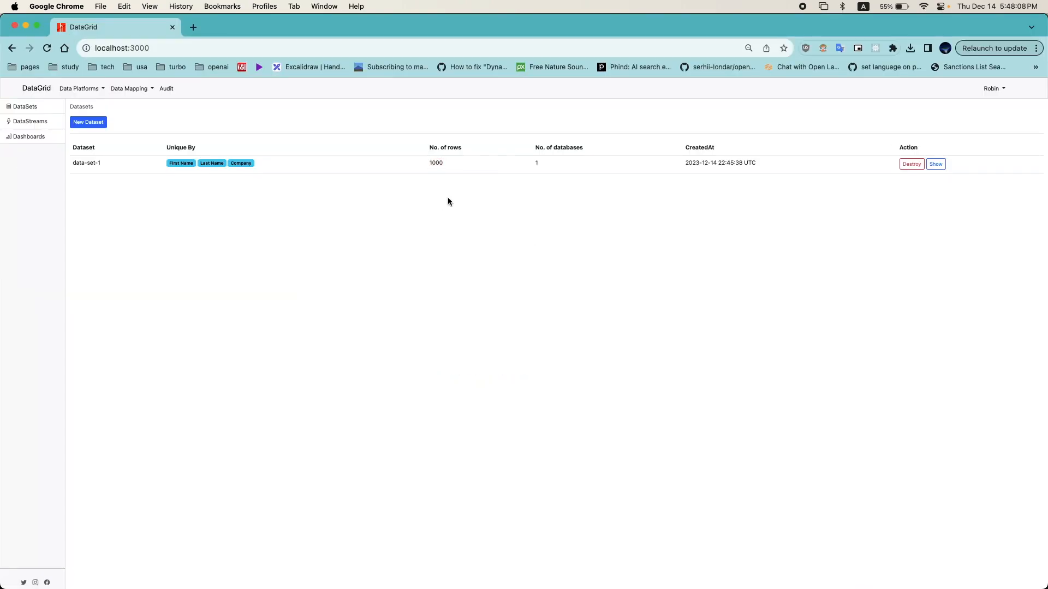
{"action": "double_click", "coordinate": [437, 167]}
{"action": "left_click", "coordinate": [936, 165]}
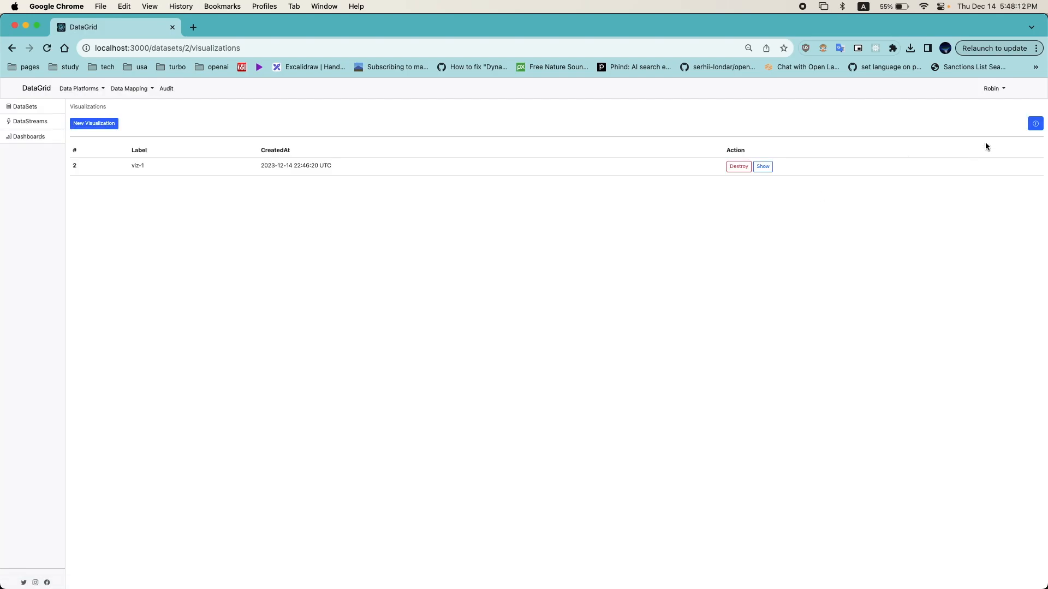
{"action": "left_click", "coordinate": [1035, 122]}
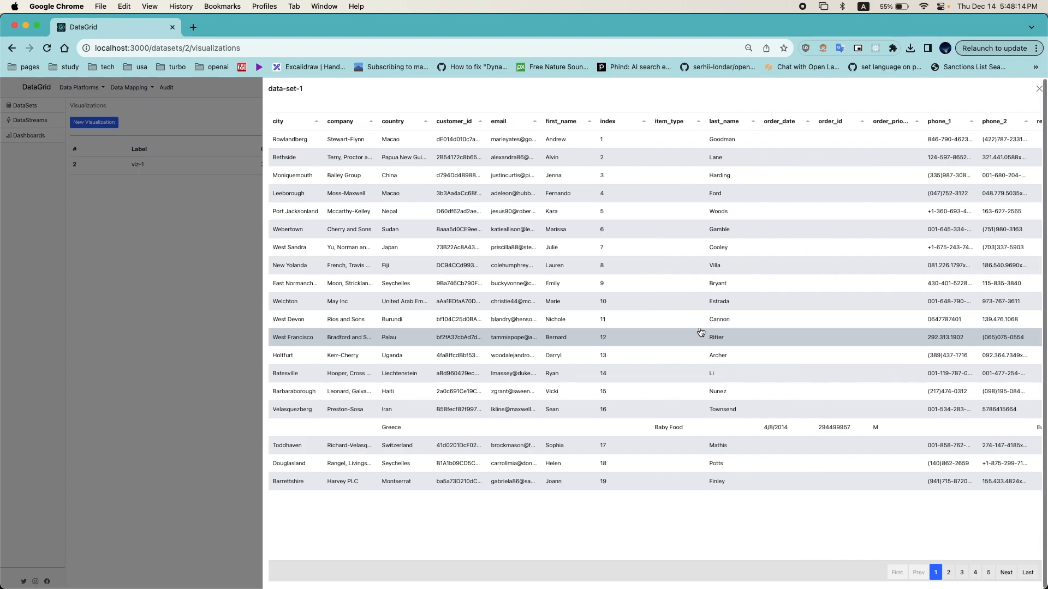
{"action": "scroll", "coordinate": [710, 234], "scroll_direction": "right", "scroll_amount": 10}
{"action": "scroll", "coordinate": [884, 187], "scroll_direction": "right", "scroll_amount": 2}
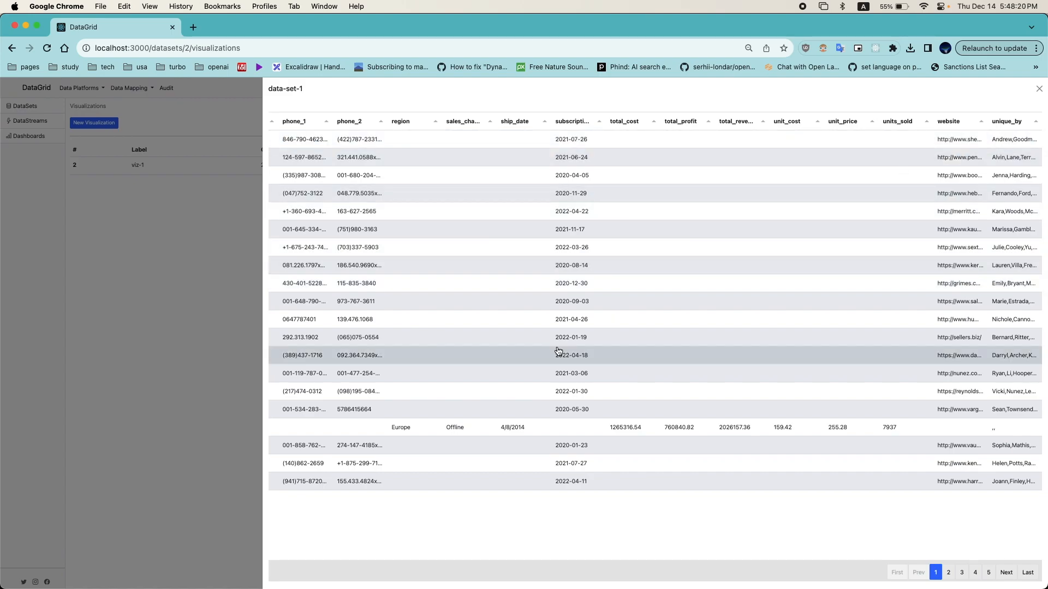
{"action": "scroll", "coordinate": [480, 274], "scroll_direction": "left", "scroll_amount": 2}
{"action": "scroll", "coordinate": [480, 274], "scroll_direction": "left", "scroll_amount": 10}
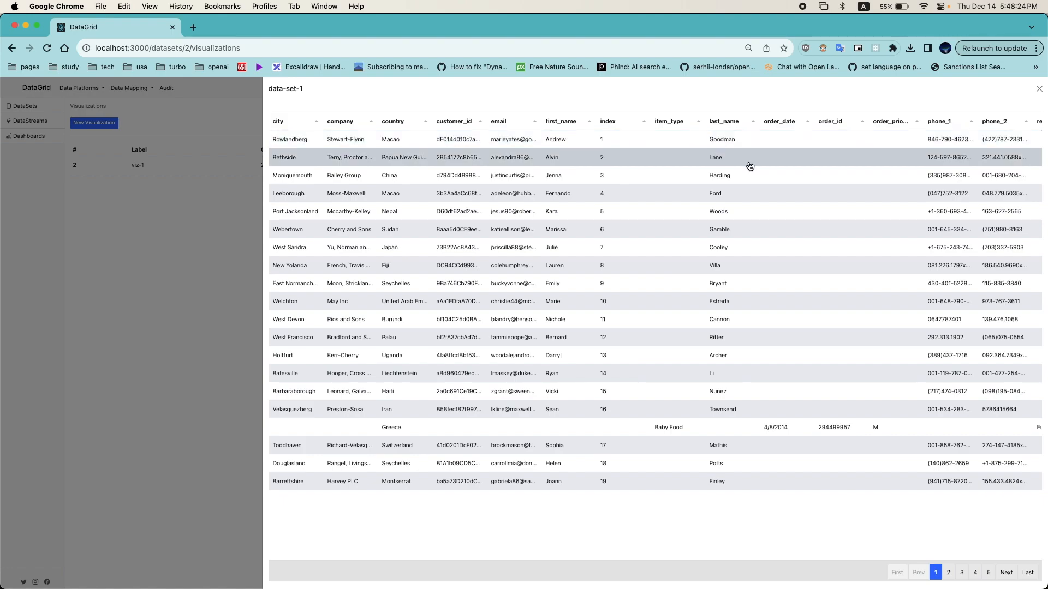
{"action": "scroll", "coordinate": [749, 164], "scroll_direction": "right", "scroll_amount": 10}
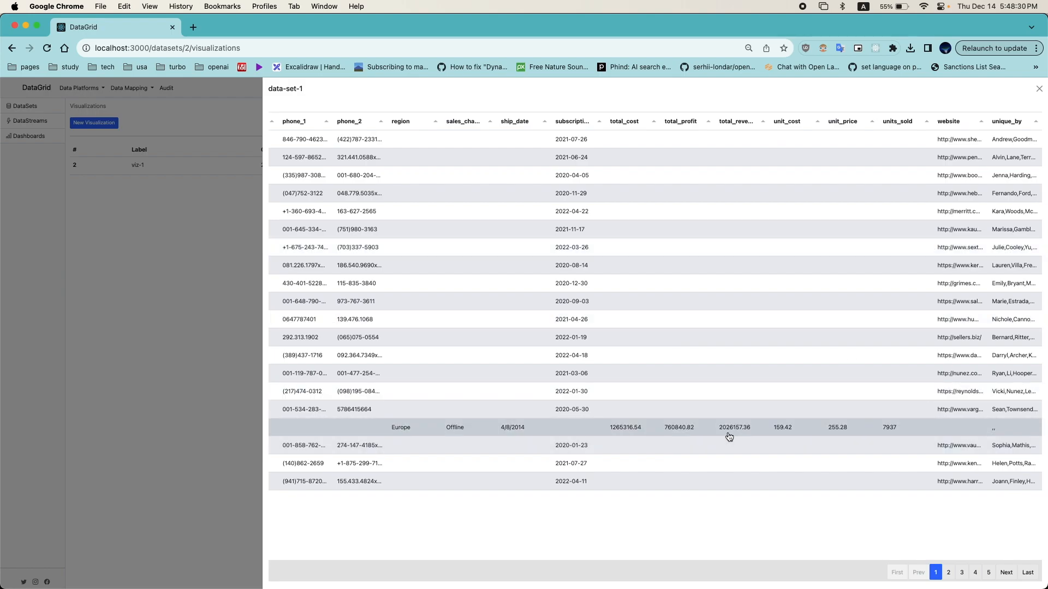
{"action": "left_click", "coordinate": [79, 254]}
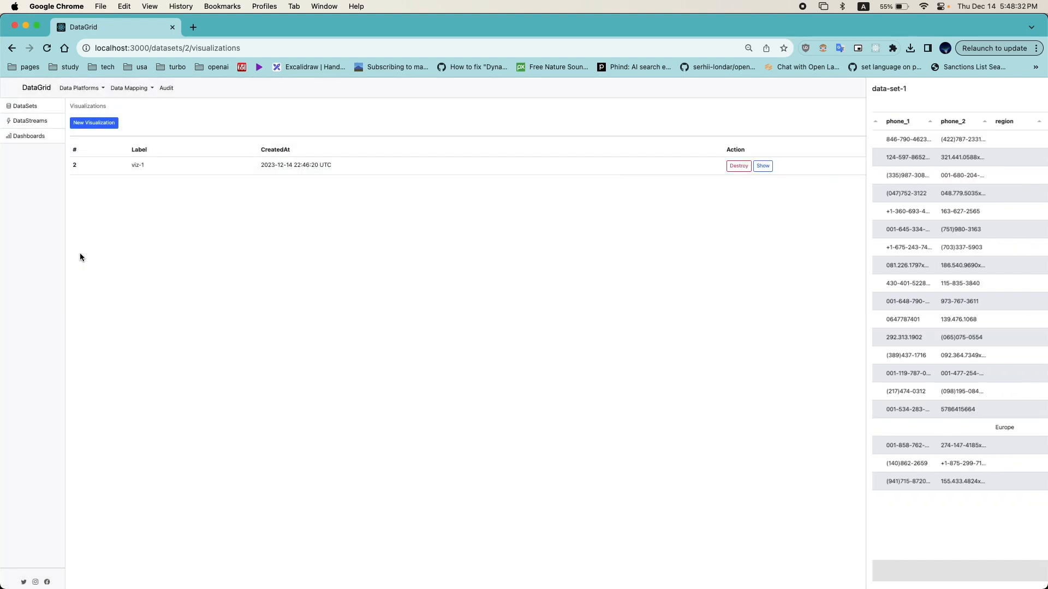
Create a dashboard labelled viz-1 that contains the viz-1 visualization
{"action": "left_click", "coordinate": [38, 137]}
{"action": "left_click", "coordinate": [104, 127]}
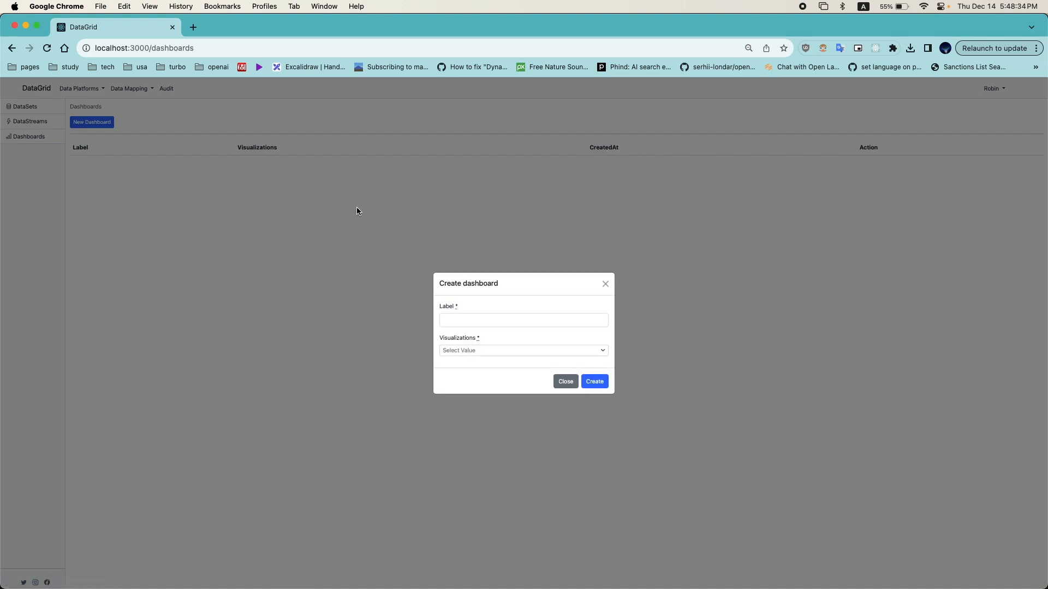
{"action": "left_click", "coordinate": [479, 323]}
{"action": "type", "text": "d"}
{"action": "key", "text": "BackSpace"}
{"action": "type", "text": "viz-1"}
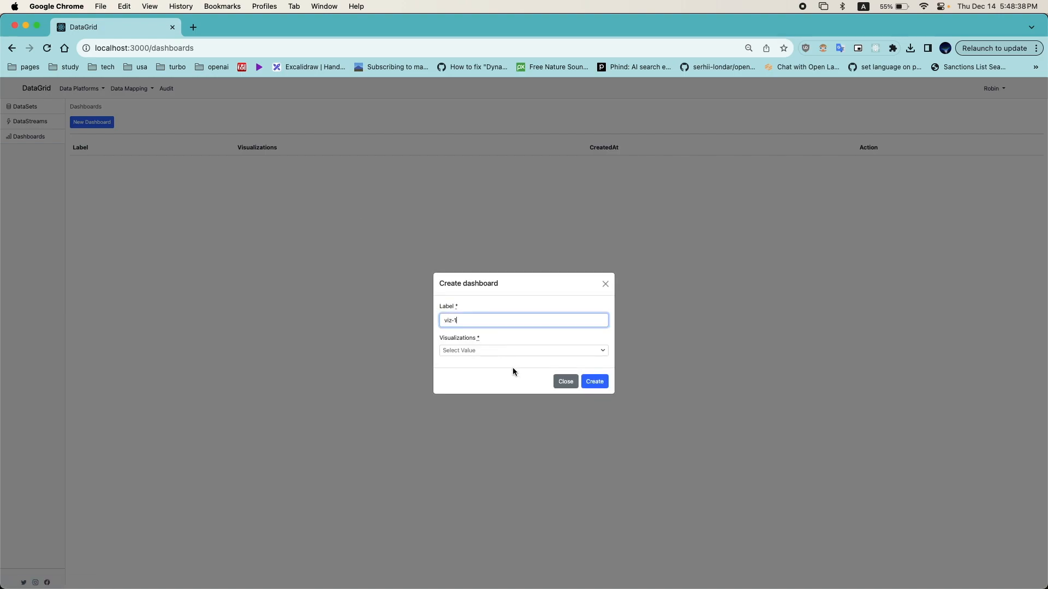
{"action": "left_click", "coordinate": [513, 352]}
{"action": "left_click", "coordinate": [487, 377]}
{"action": "left_click", "coordinate": [587, 378]}
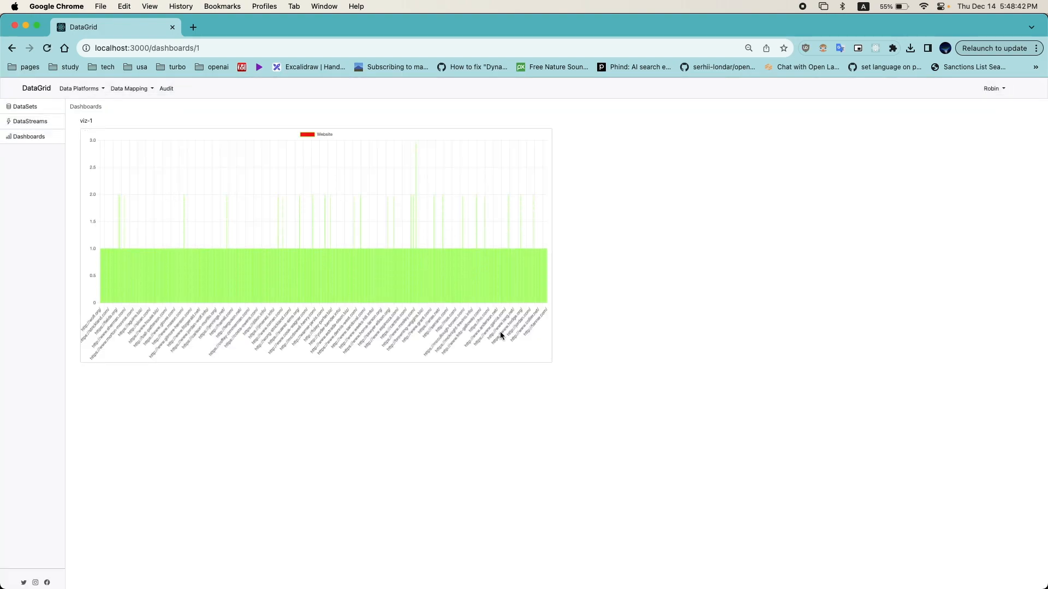
Add the Country field to data-set-1's viz-1 visualization and review the chart on the viz-1 dashboard
{"action": "left_click", "coordinate": [38, 105]}
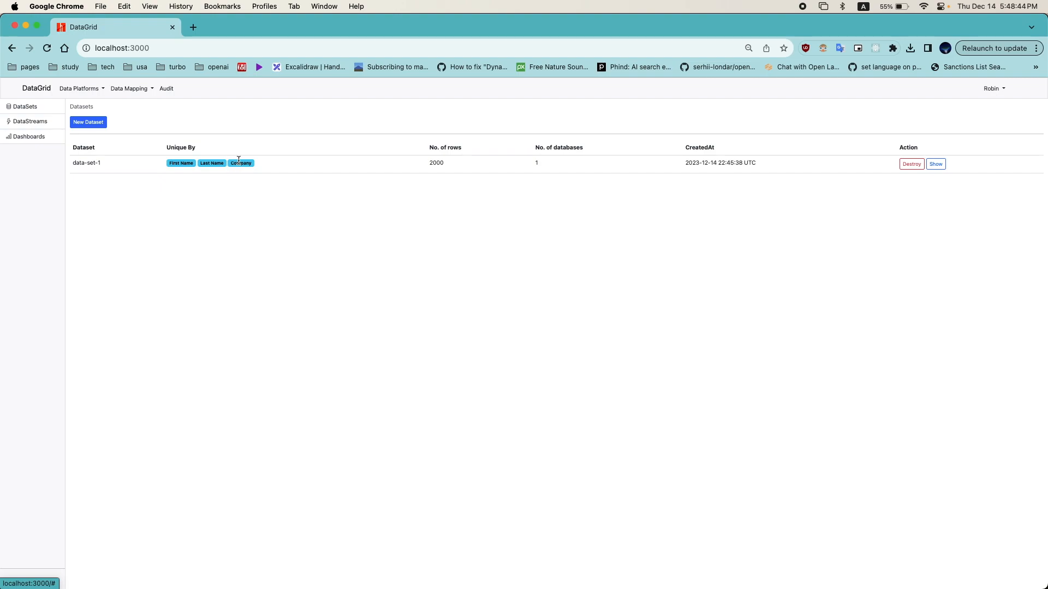
{"action": "left_click", "coordinate": [933, 165]}
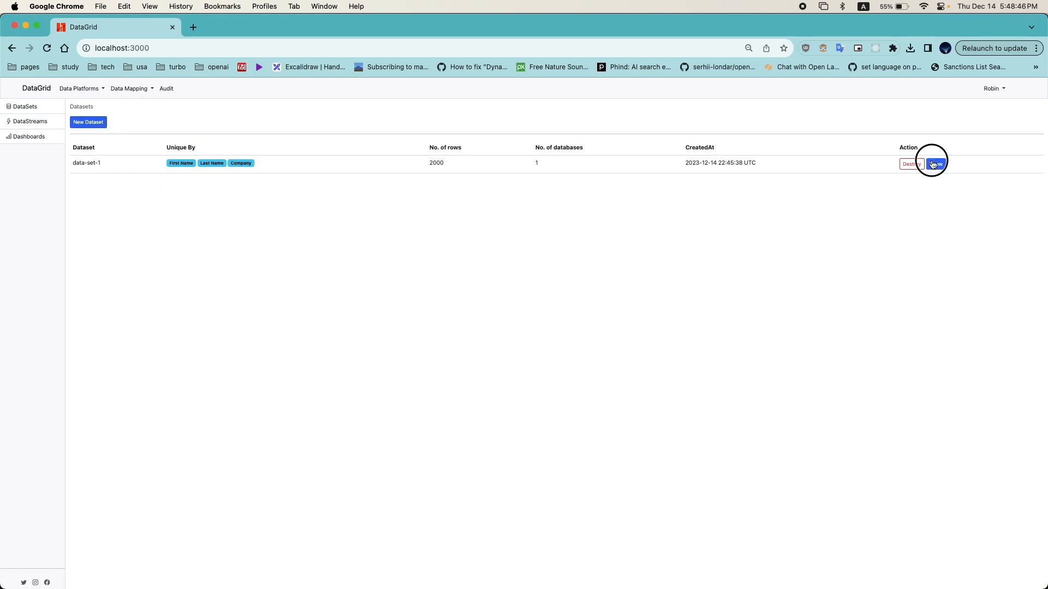
{"action": "left_click", "coordinate": [763, 166]}
{"action": "left_click_drag", "start_coordinate": [134, 194], "coordinate": [267, 419]}
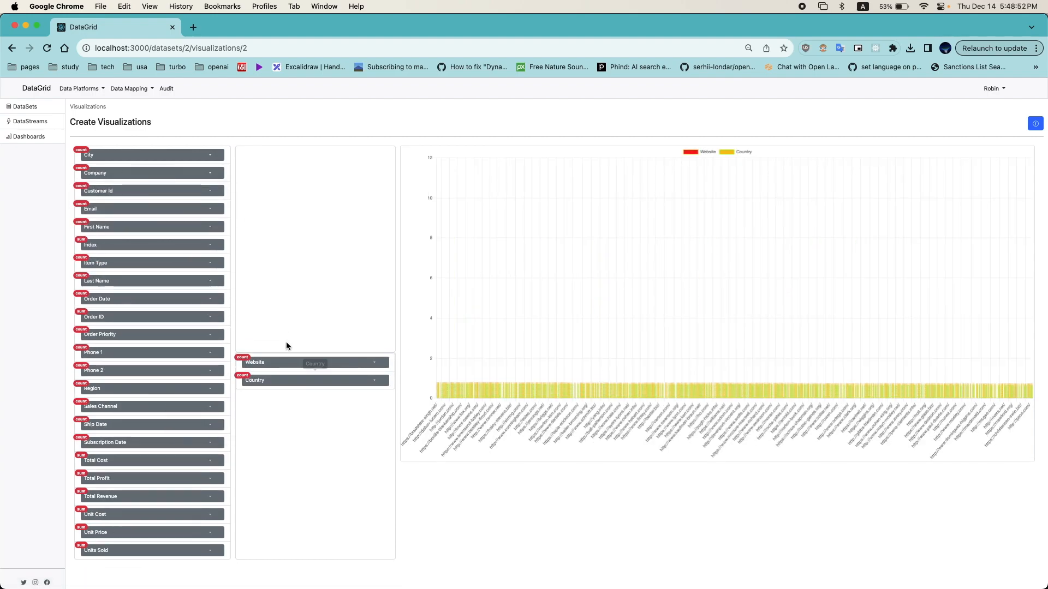
{"action": "left_click", "coordinate": [34, 135]}
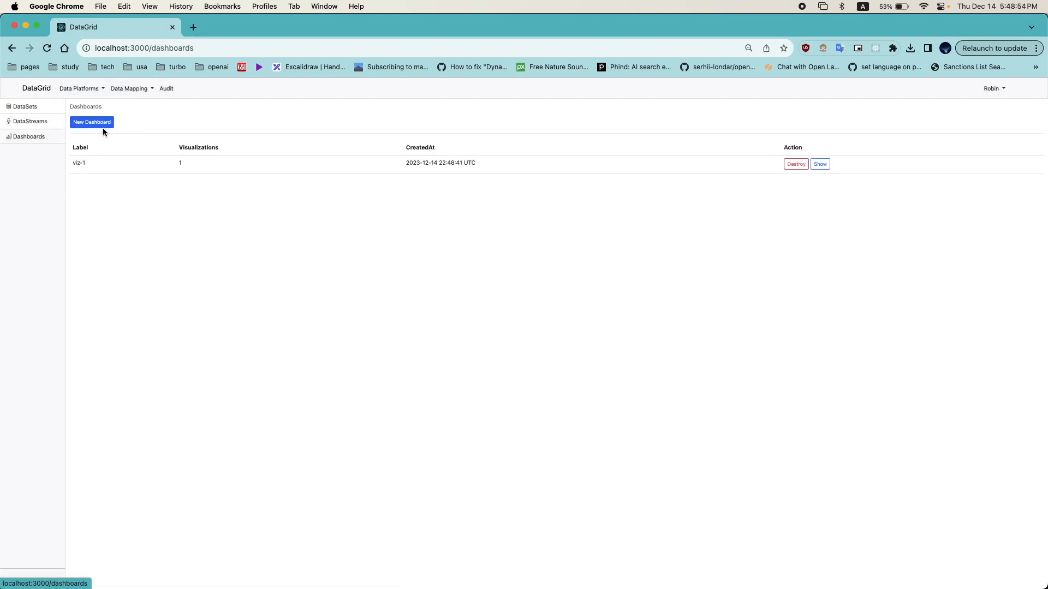
{"action": "left_click", "coordinate": [821, 164]}
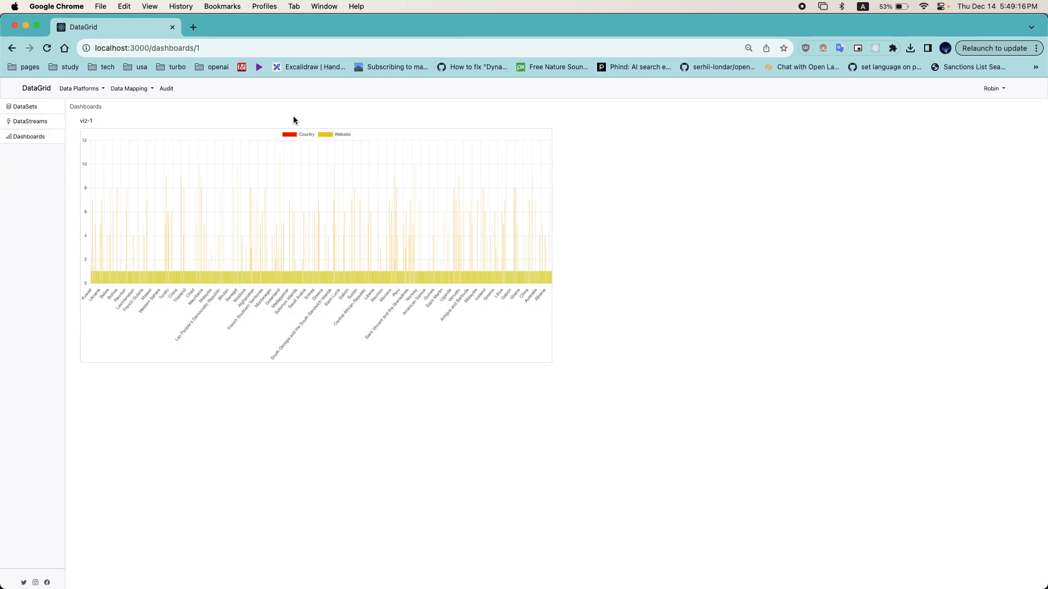
Look over the Mapping and Mapping Config pages, the data streams list and the datasets list
{"action": "left_click", "coordinate": [132, 88]}
{"action": "left_click", "coordinate": [140, 107]}
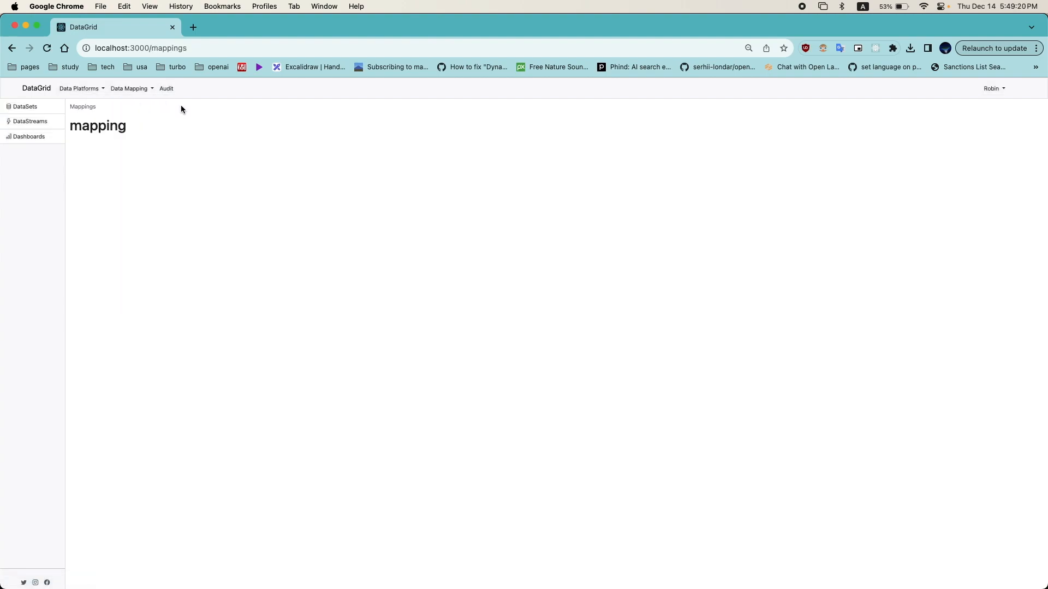
{"action": "left_click", "coordinate": [133, 94]}
{"action": "left_click", "coordinate": [133, 122]}
{"action": "left_click", "coordinate": [22, 121]}
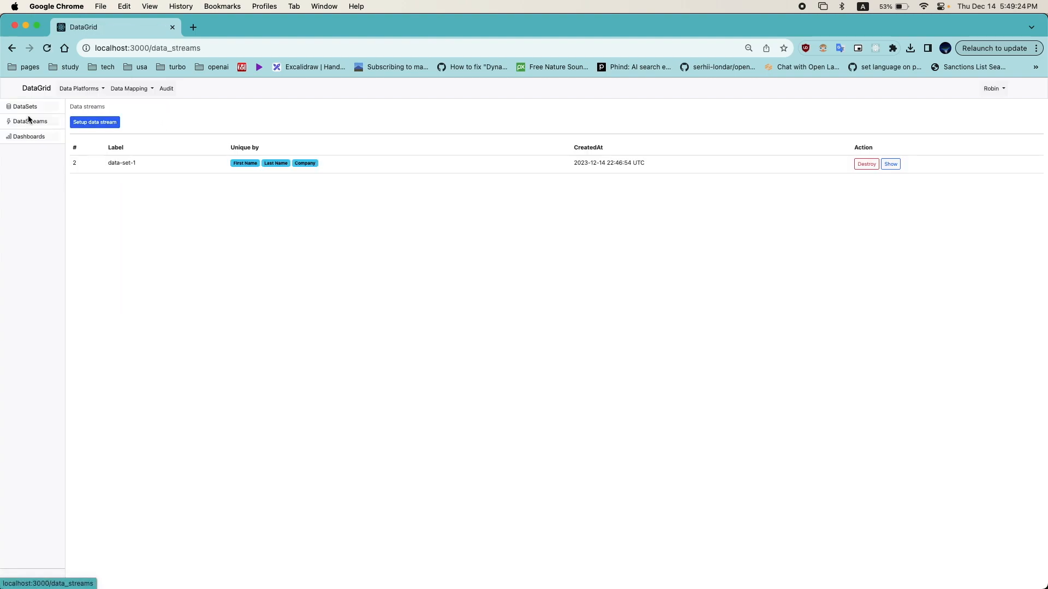
{"action": "left_click", "coordinate": [37, 109]}
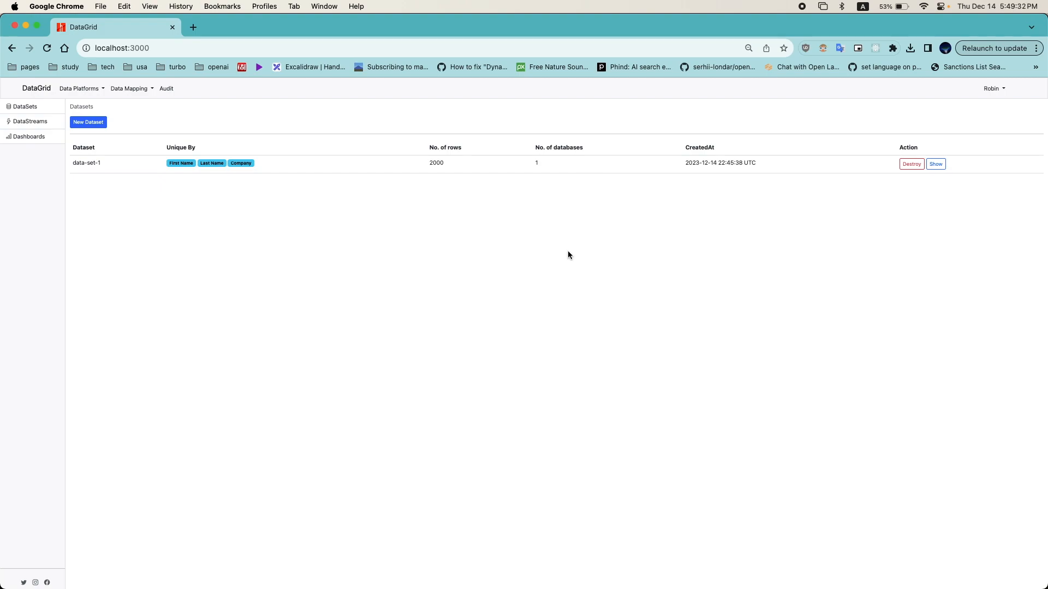
{"action": "left_click_drag", "start_coordinate": [206, 163], "coordinate": [225, 166]}
{"action": "left_click", "coordinate": [130, 88]}
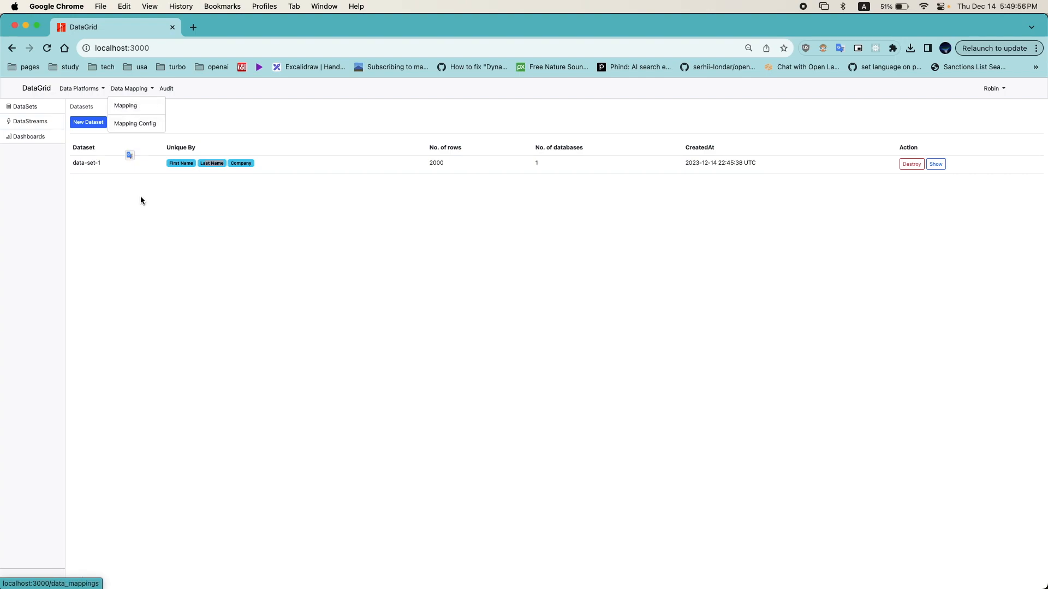
{"action": "left_click", "coordinate": [120, 164]}
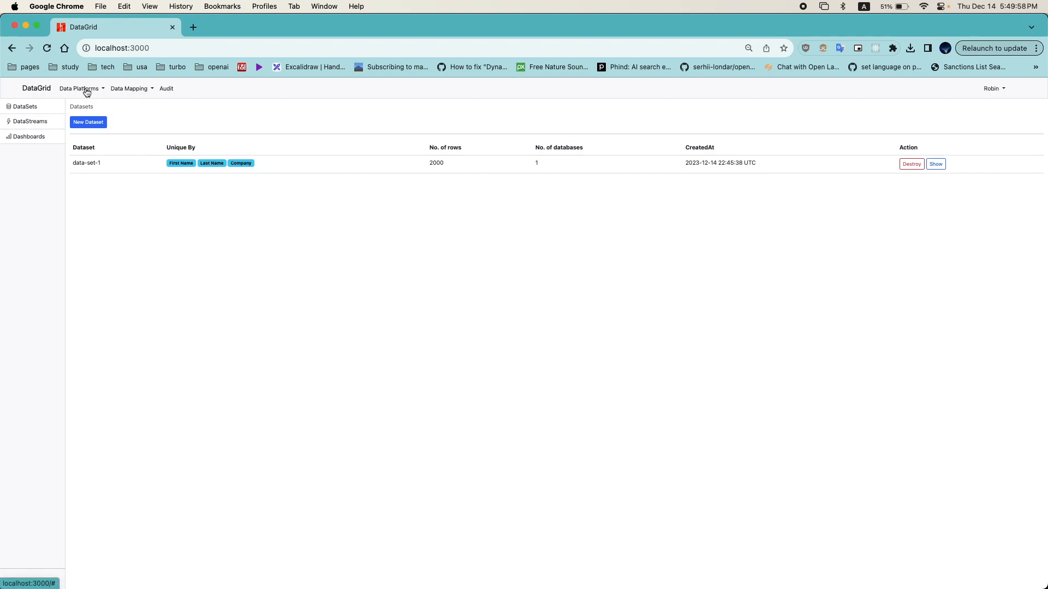
{"action": "left_click", "coordinate": [39, 122]}
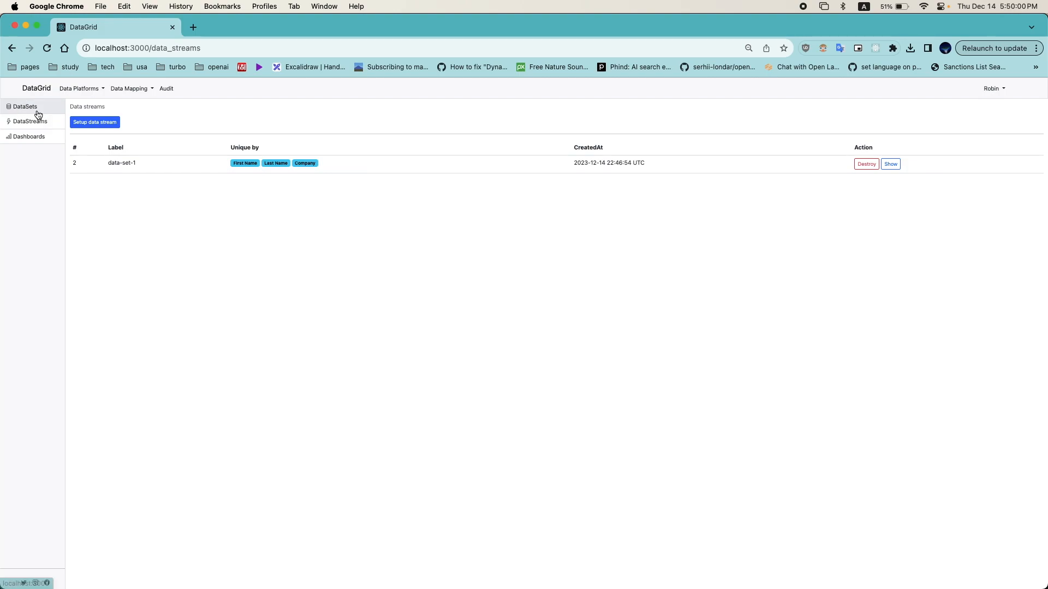
{"action": "left_click", "coordinate": [33, 107]}
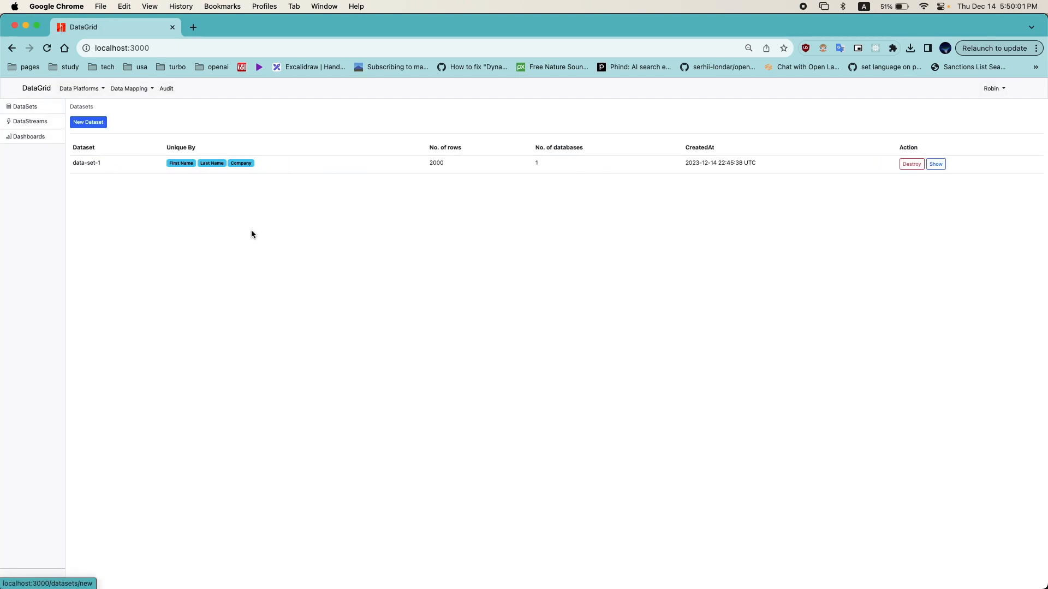
{"action": "left_click", "coordinate": [93, 122]}
{"action": "left_click", "coordinate": [509, 299]}
{"action": "type", "text": "x"}
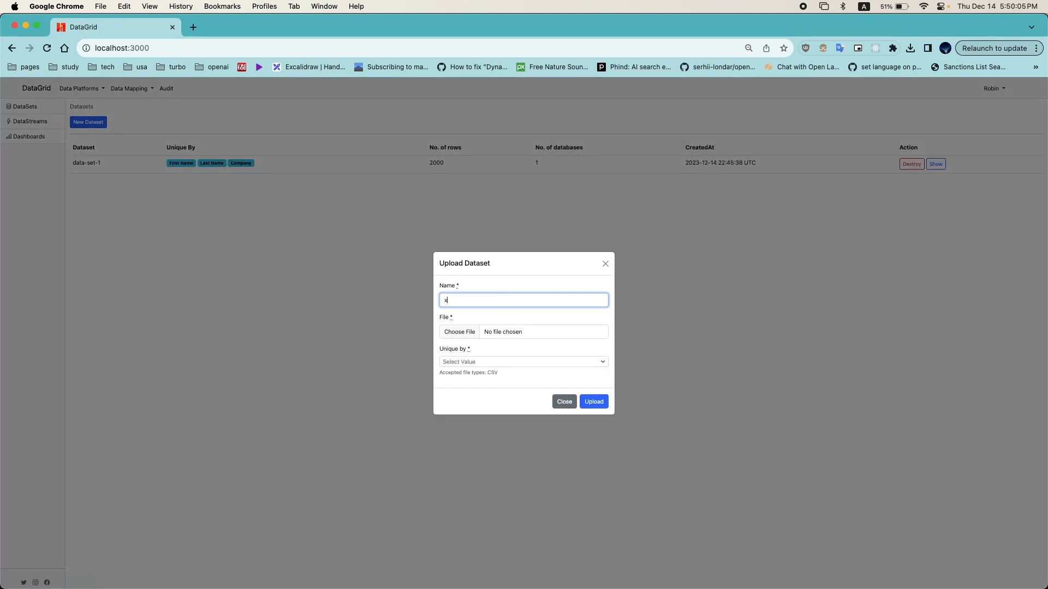
{"action": "left_click", "coordinate": [606, 266]}
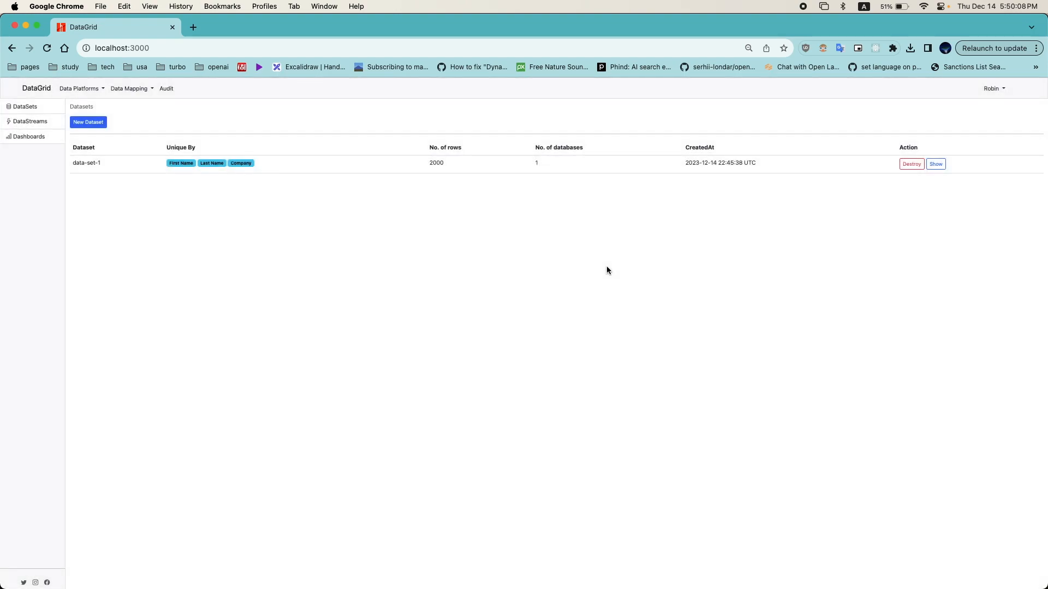